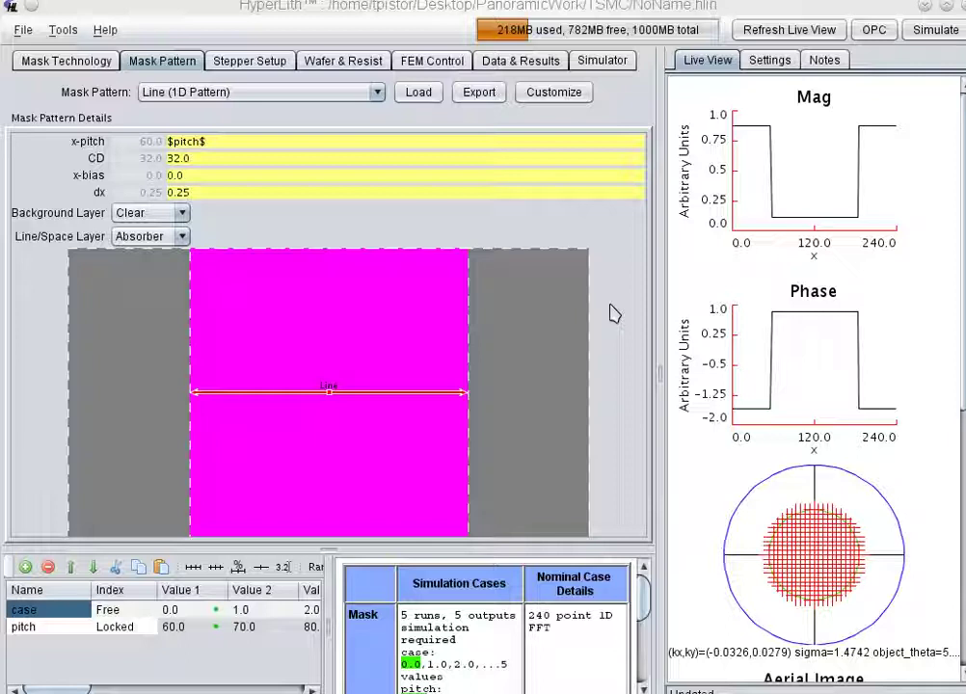
# Review the mask technology and stepper settings, then widen the variables table.
pyautogui.click(66, 60)
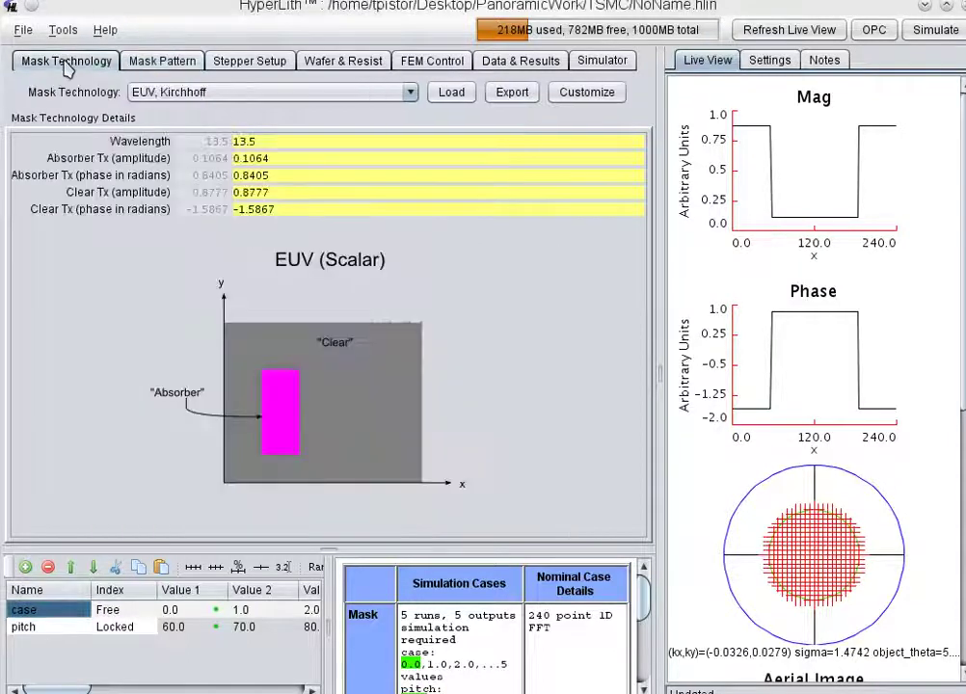
pyautogui.click(157, 62)
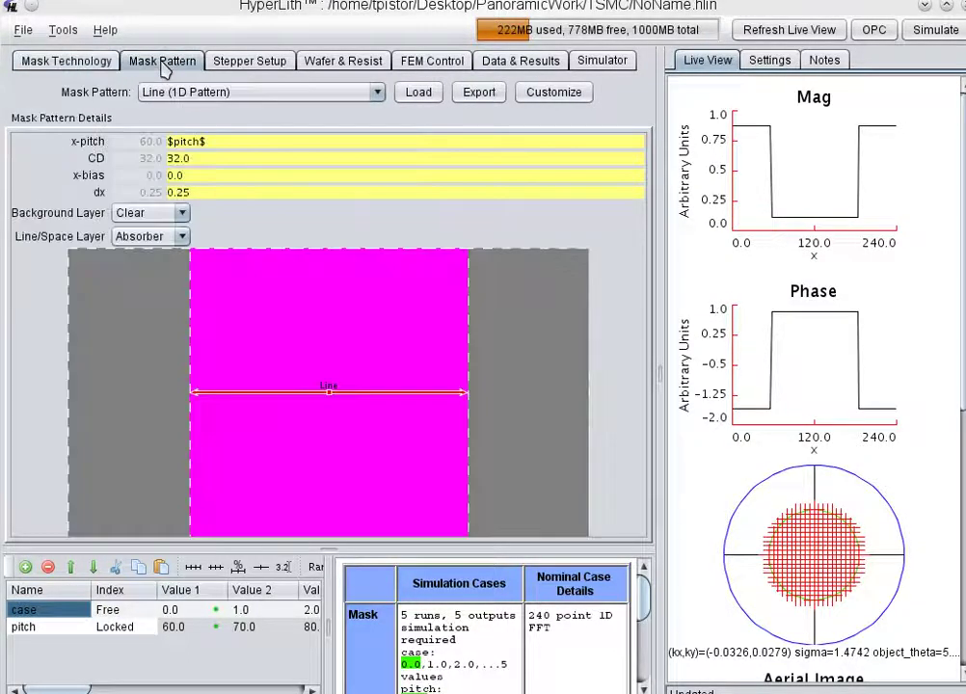
pyautogui.click(253, 64)
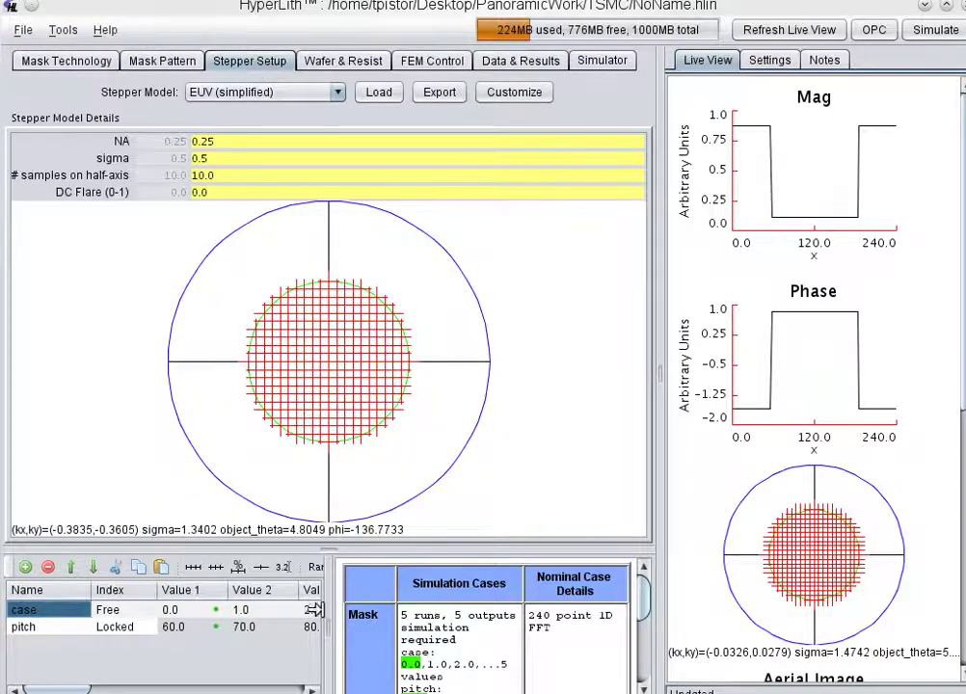
pyautogui.click(164, 64)
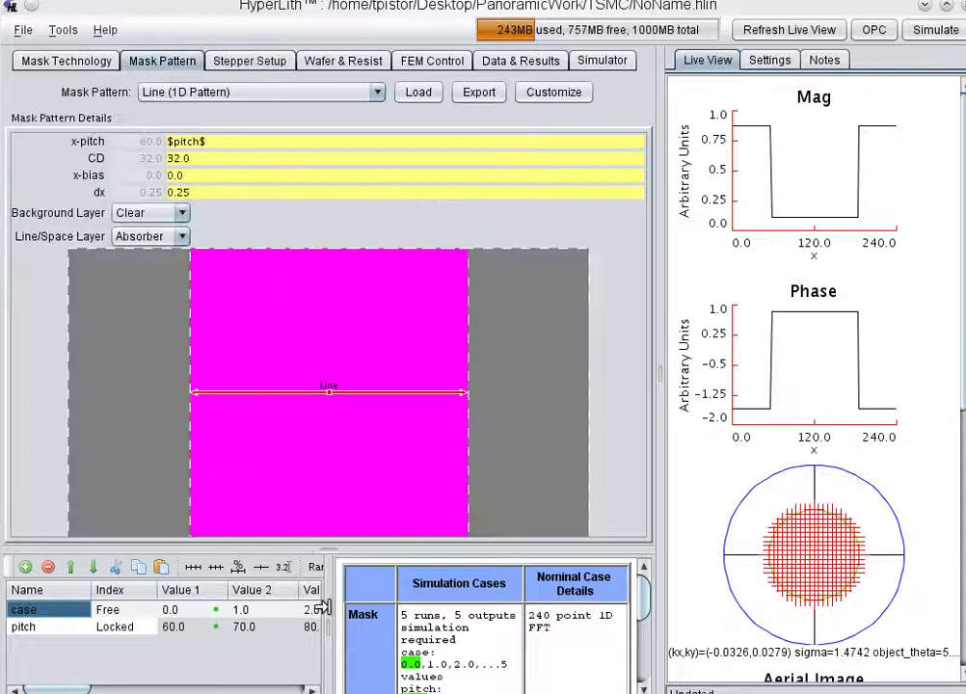
pyautogui.moveTo(332, 598); pyautogui.dragTo(460, 599)
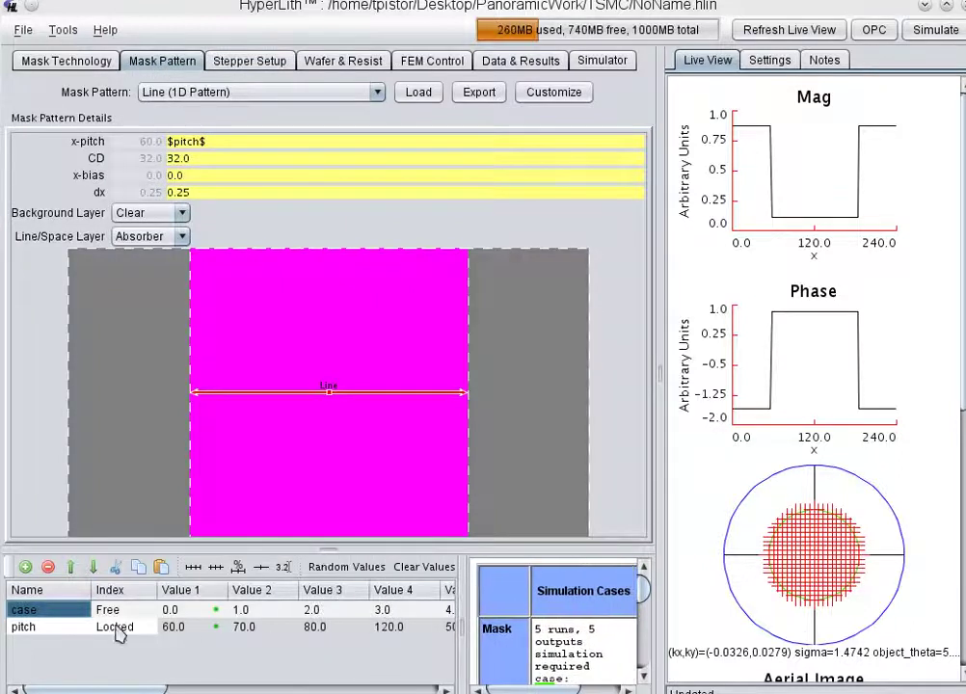
pyautogui.moveTo(82, 690)
pyautogui.mouseDown()
pyautogui.moveTo(111, 690)
pyautogui.moveTo(82, 690)
pyautogui.mouseUp()
# Inspect the case and pitch variables, pitch values up to 500.0, and the 32.0 CD value.
pyautogui.click(43, 627)
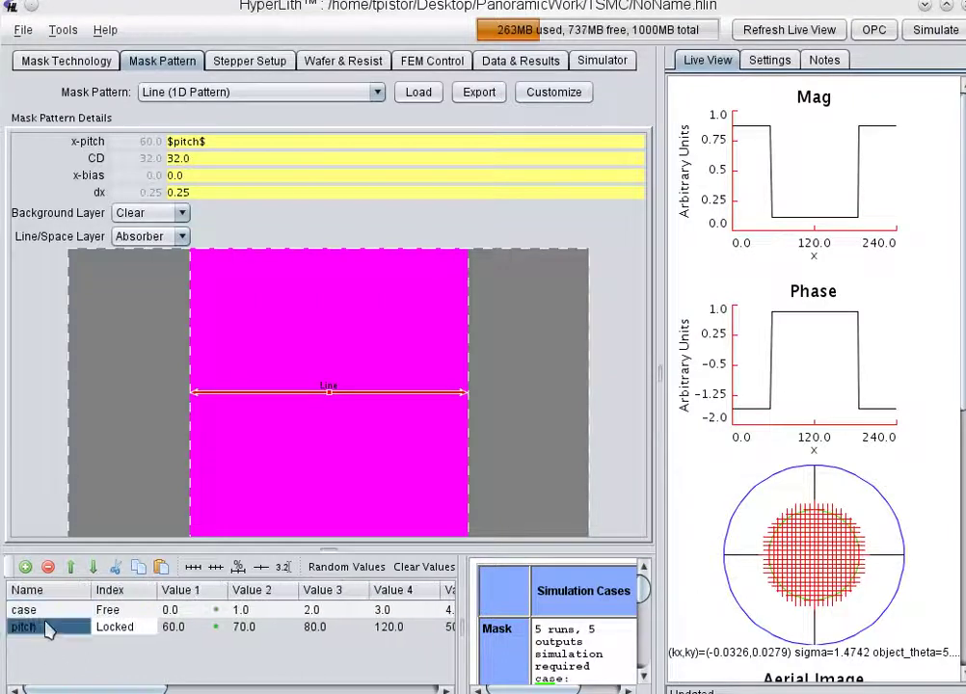
pyautogui.click(44, 610)
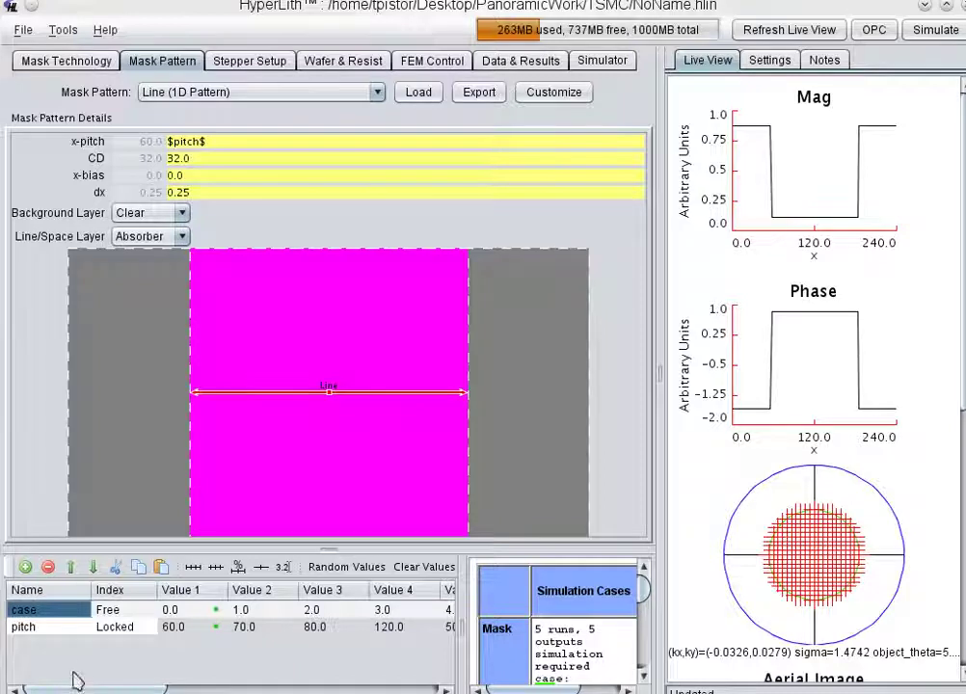
pyautogui.click(53, 628)
pyautogui.moveTo(76, 686); pyautogui.dragTo(91, 686)
pyautogui.moveTo(103, 627); pyautogui.dragTo(394, 625)
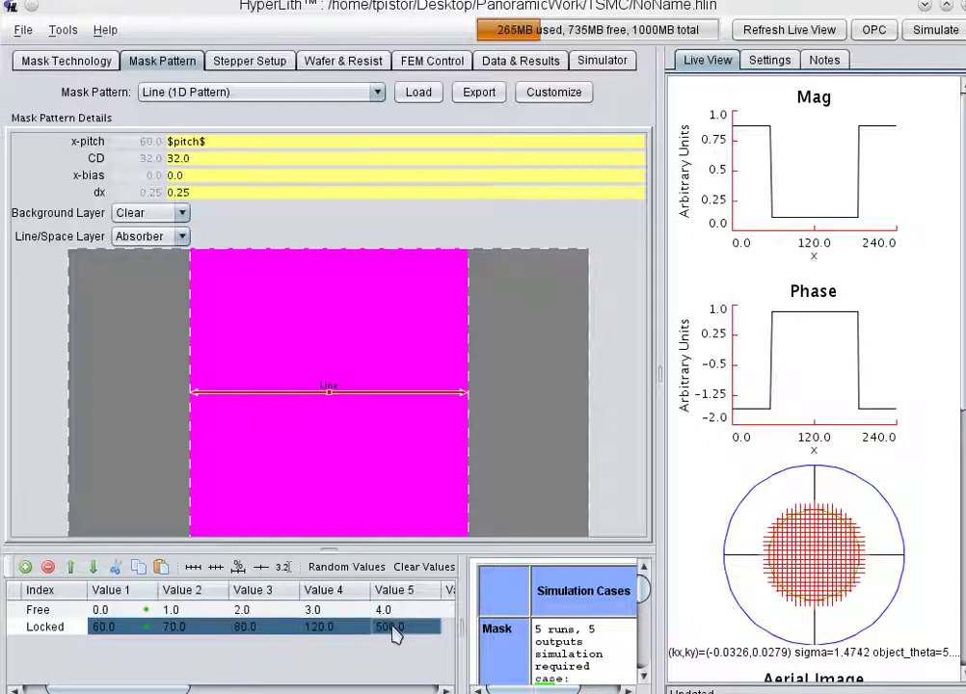
pyautogui.click(395, 628)
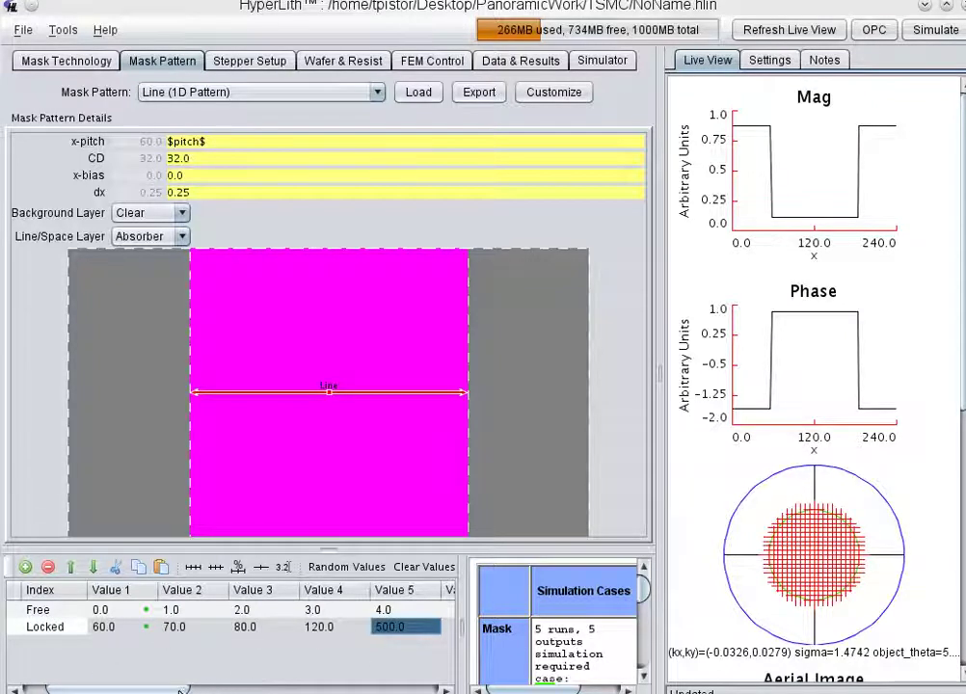
pyautogui.moveTo(152, 686); pyautogui.dragTo(130, 686)
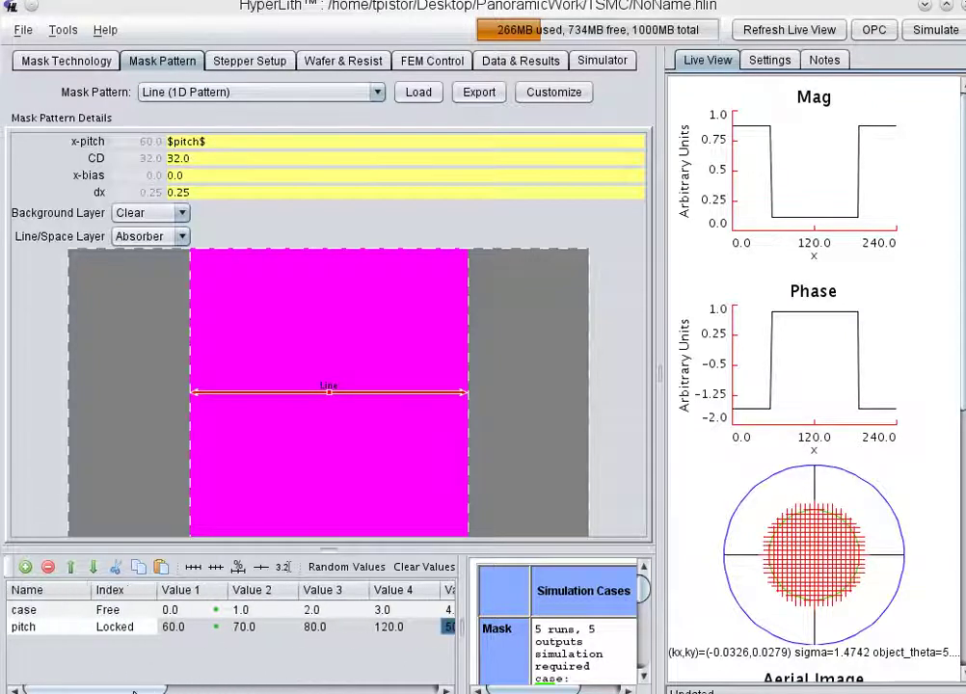
pyautogui.doubleClick(193, 157)
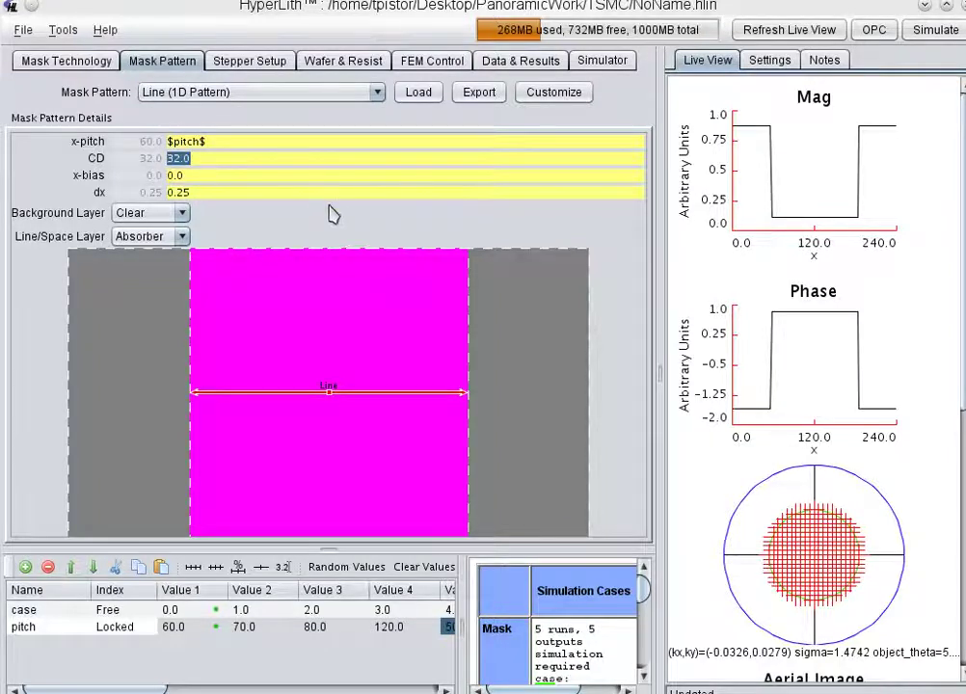
# Find the nominal threshold, 0.2429, in FEM Control.
pyautogui.click(433, 61)
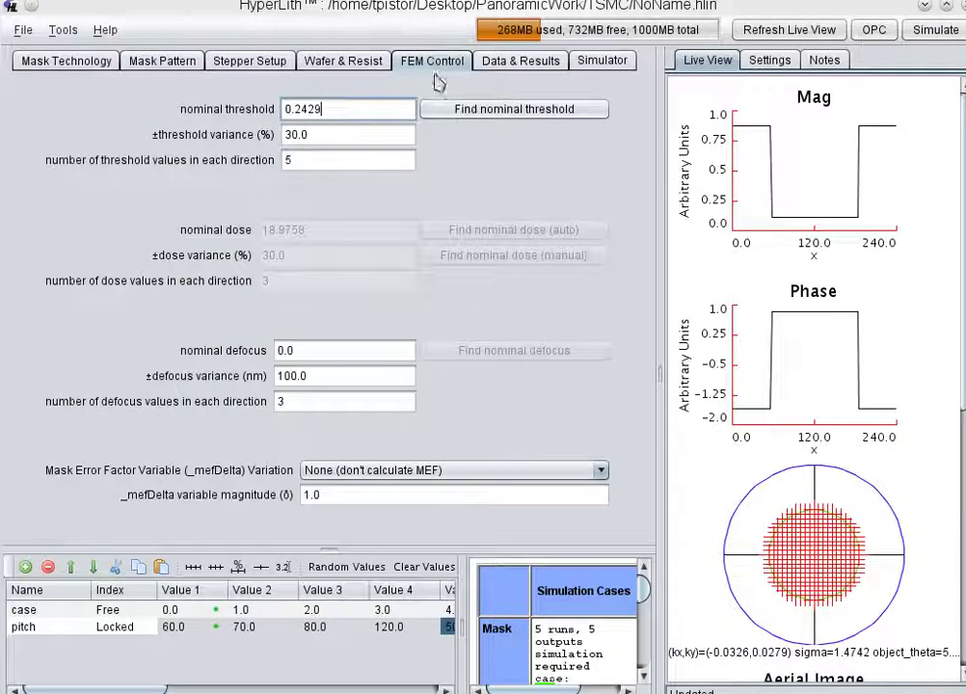
pyautogui.click(201, 633)
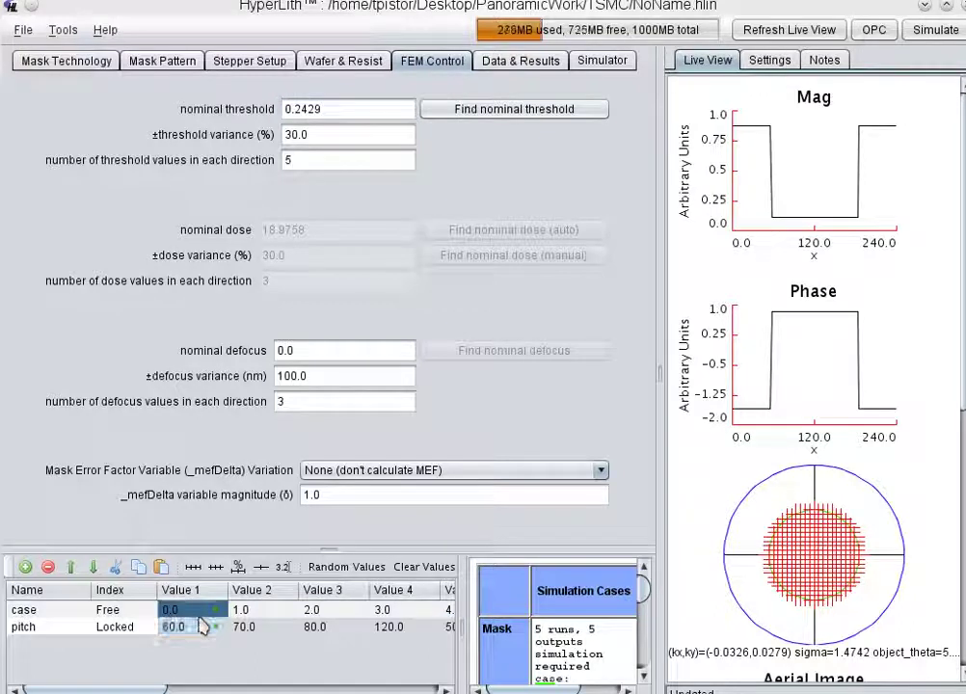
pyautogui.click(533, 111)
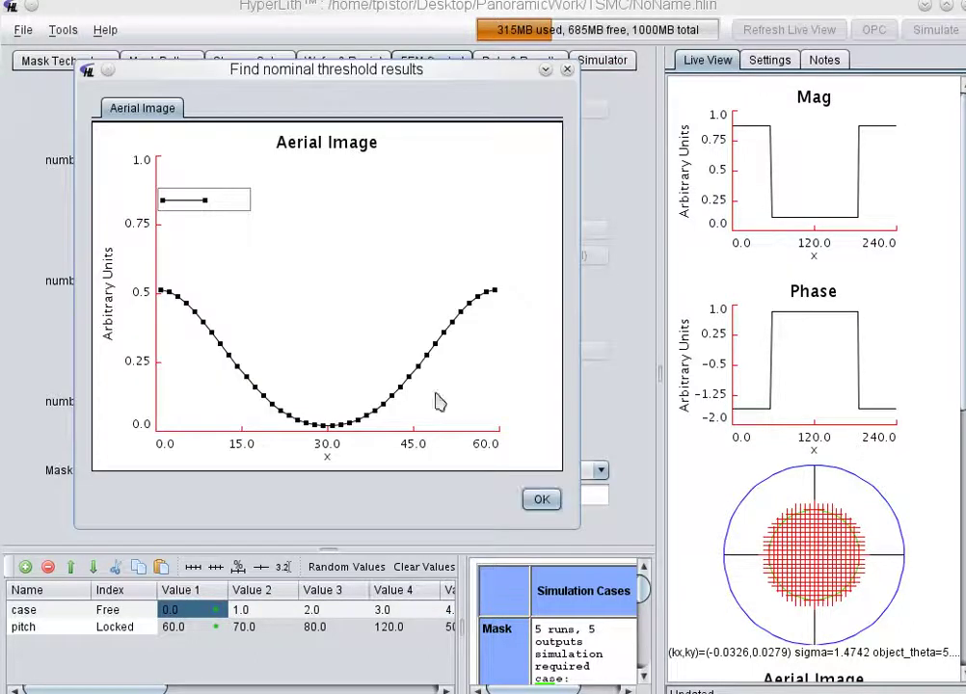
pyautogui.click(526, 500)
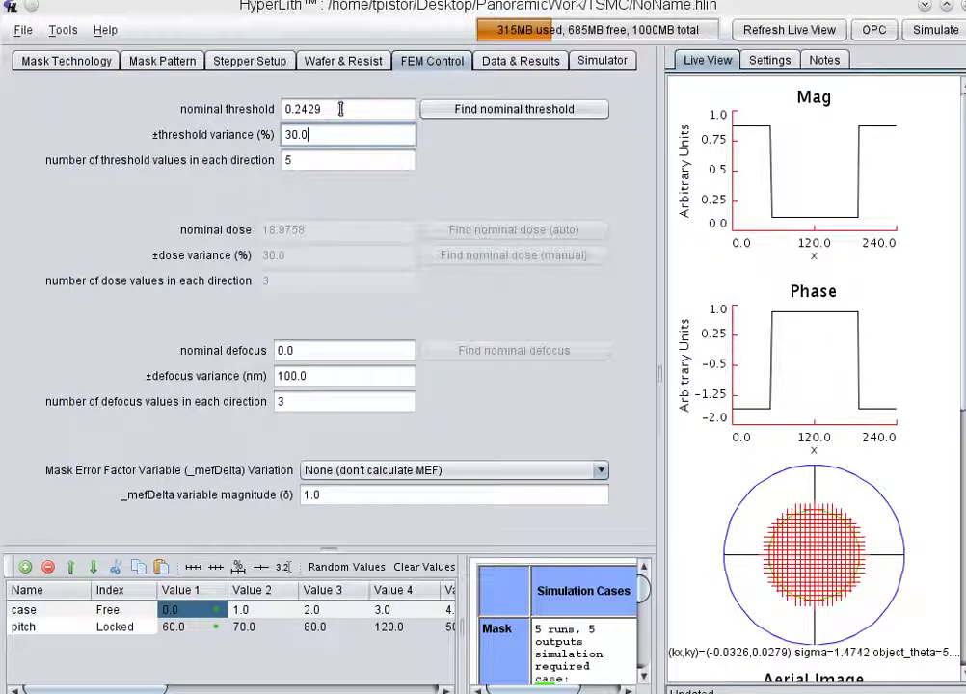
# Run the five-case simulation and plot MT#0 line CD against case, rising from about 31 to 39.
pyautogui.click(933, 30)
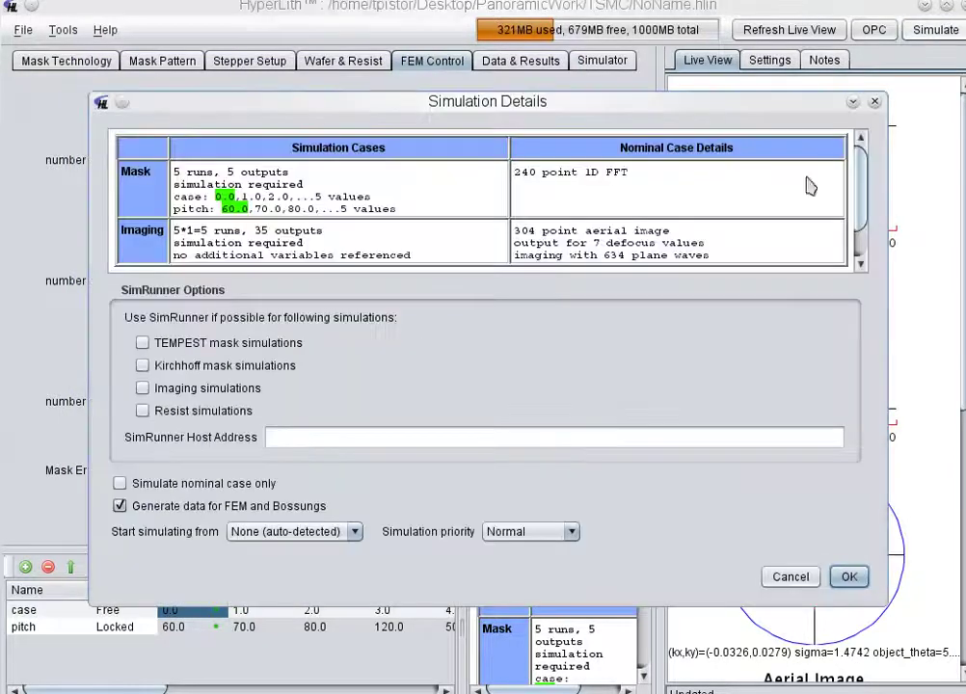
pyautogui.click(848, 577)
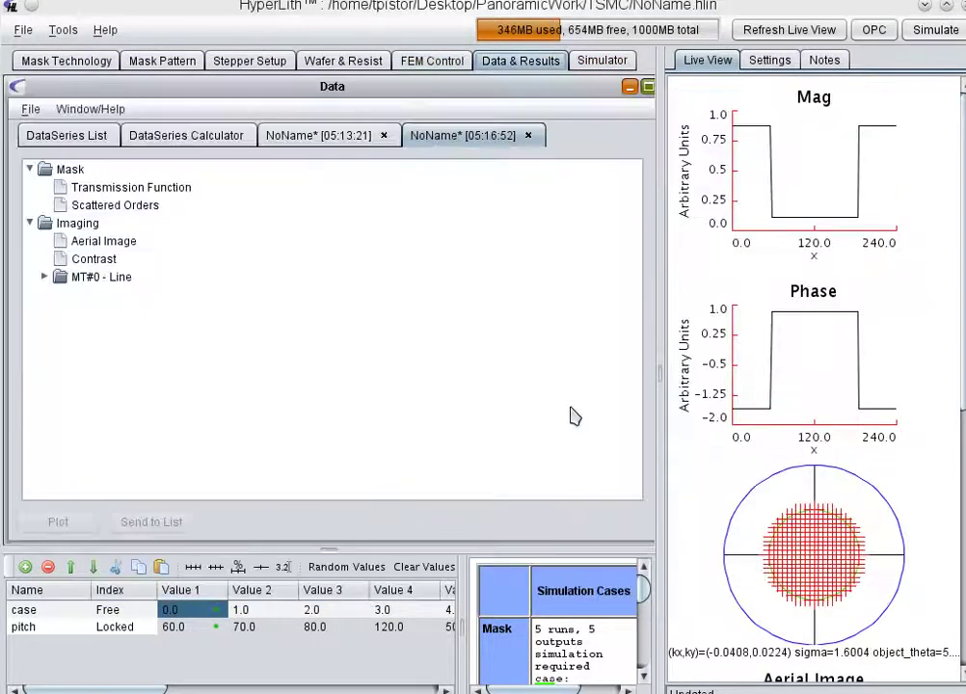
pyautogui.click(44, 277)
pyautogui.click(107, 314)
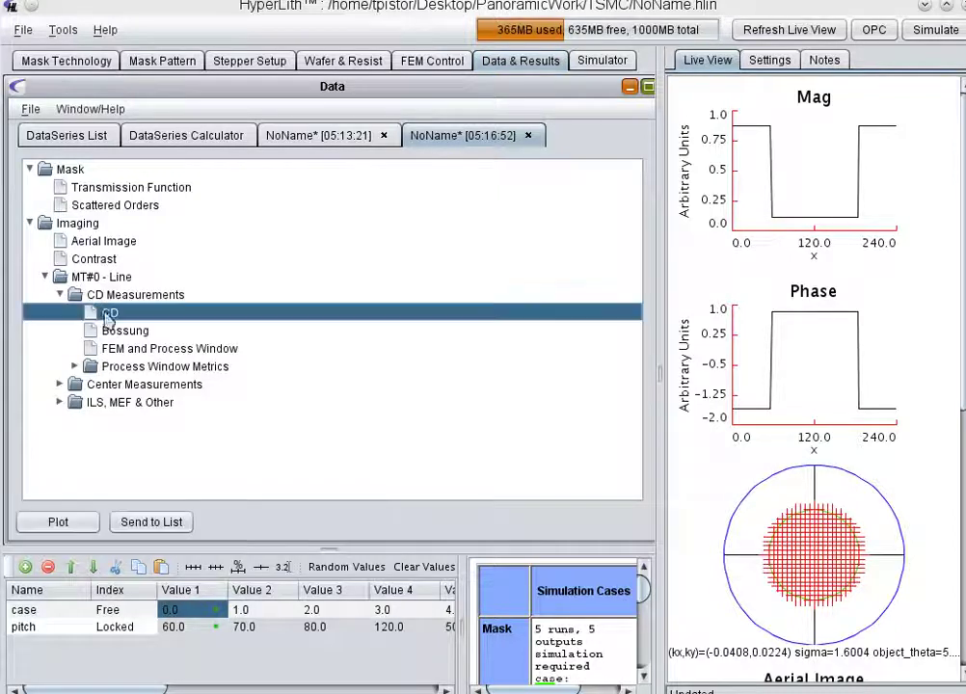
pyautogui.click(77, 524)
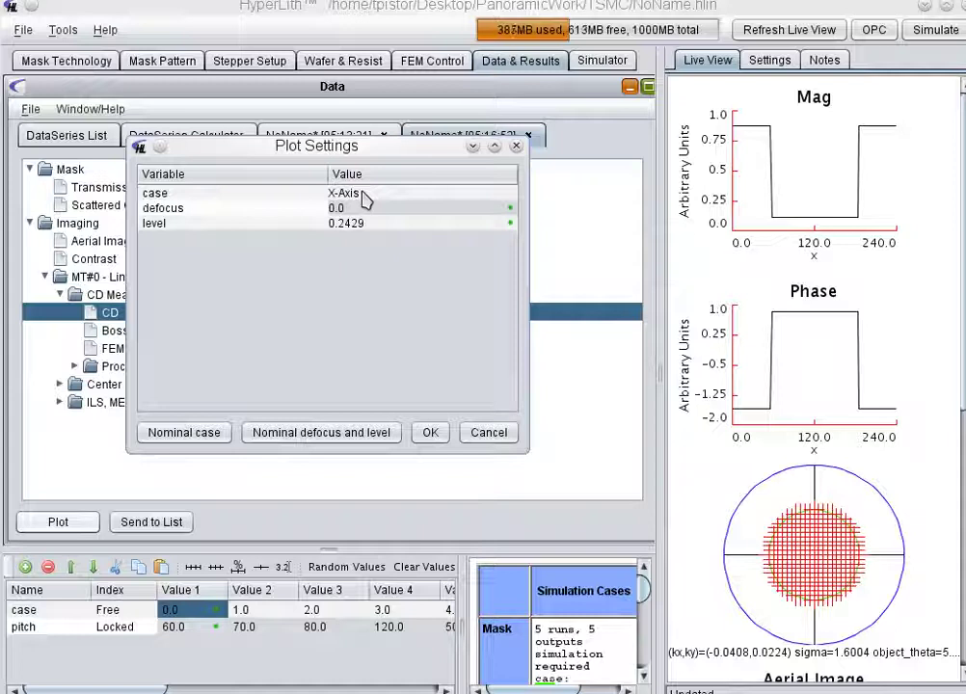
pyautogui.click(430, 432)
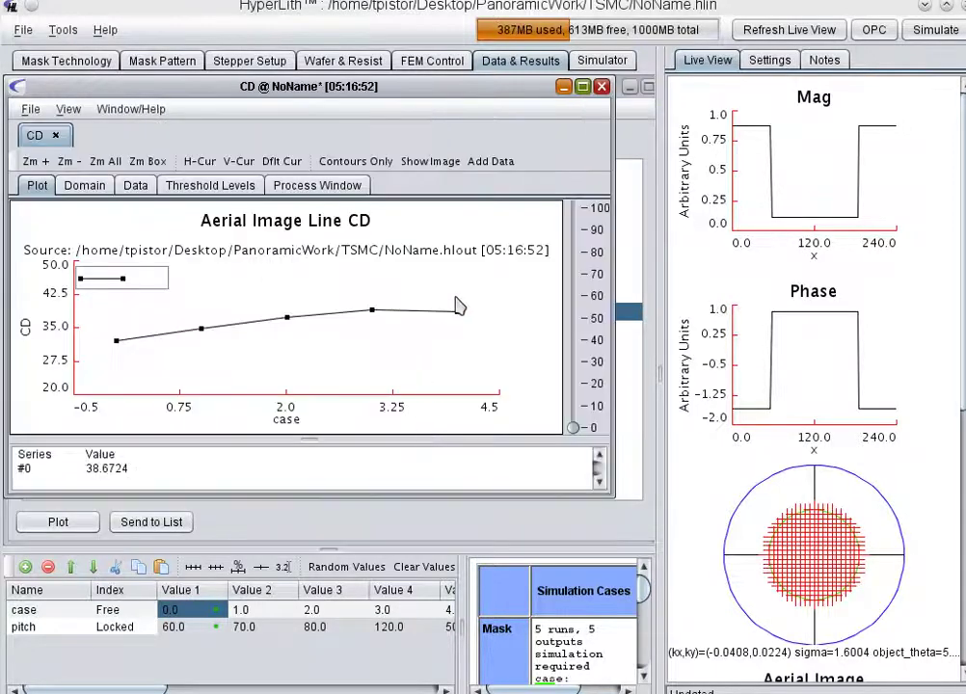
pyautogui.click(582, 85)
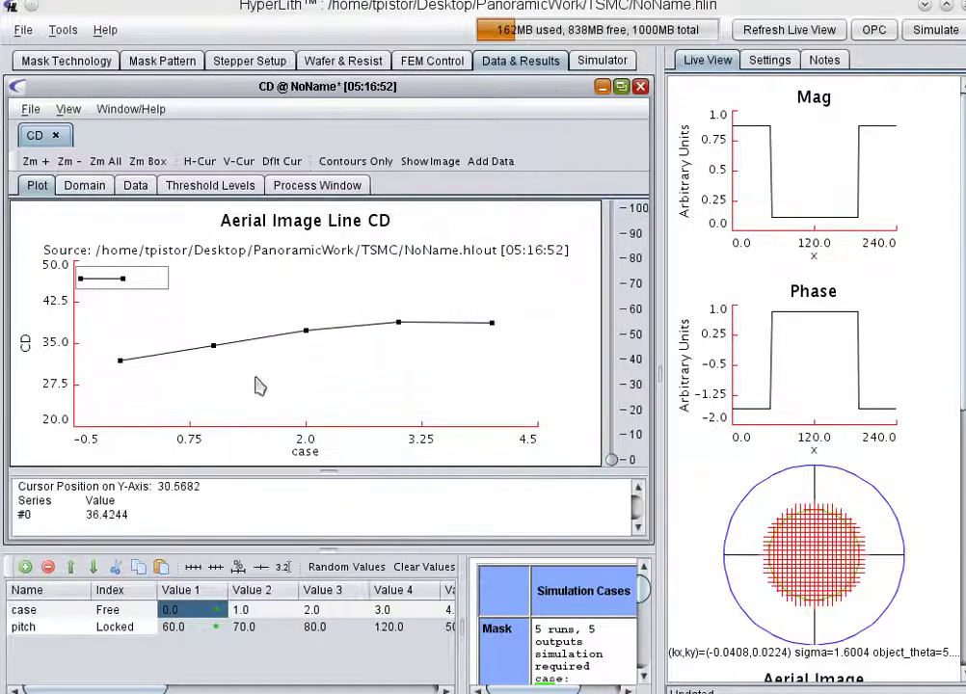
# Send the Aerial Image Line CD series (peak near 38.98) to the list and copy it as text.
pyautogui.click(640, 87)
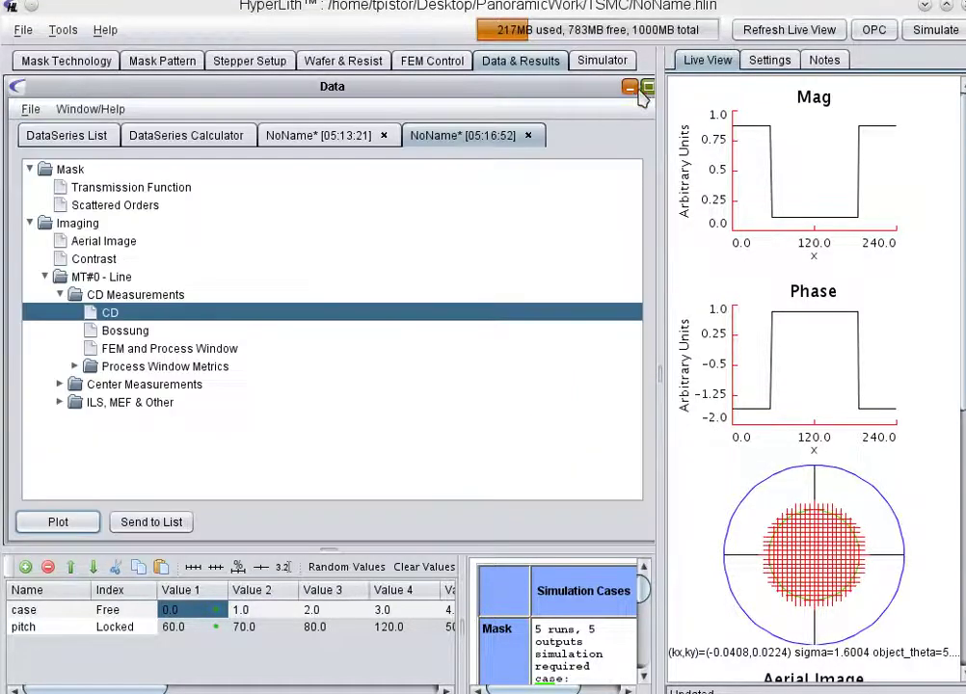
pyautogui.click(140, 521)
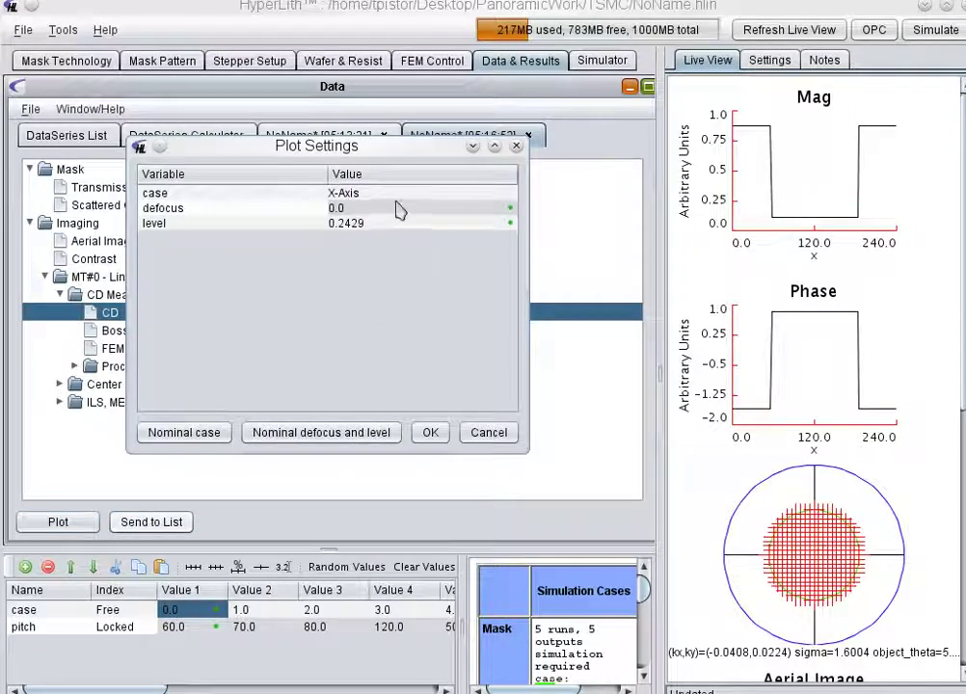
pyautogui.click(428, 432)
pyautogui.click(221, 208)
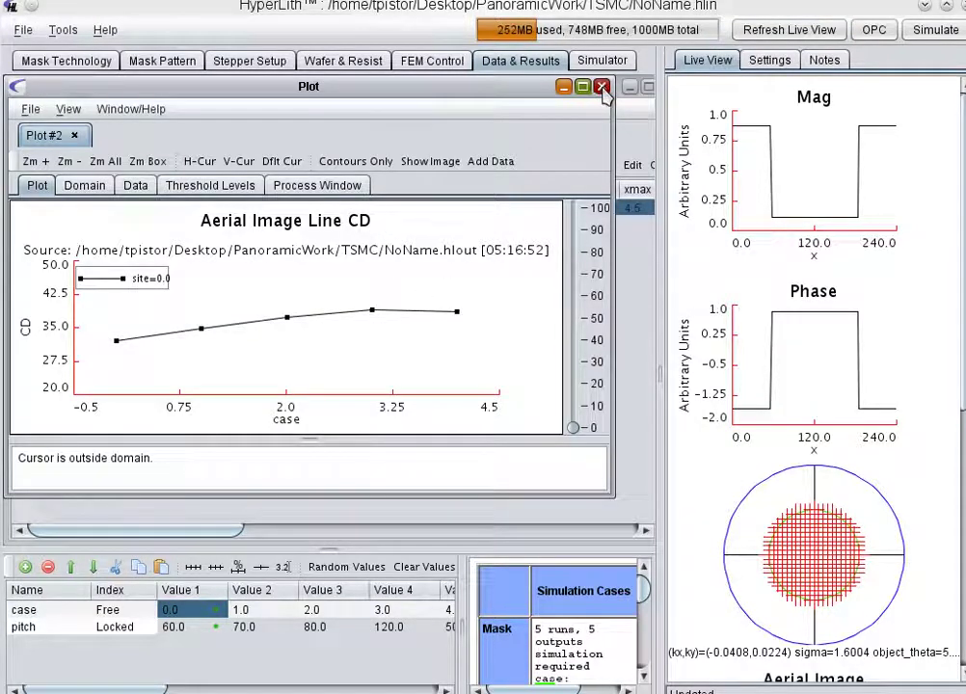
pyautogui.click(602, 88)
pyautogui.rightClick(310, 212)
pyautogui.click(374, 231)
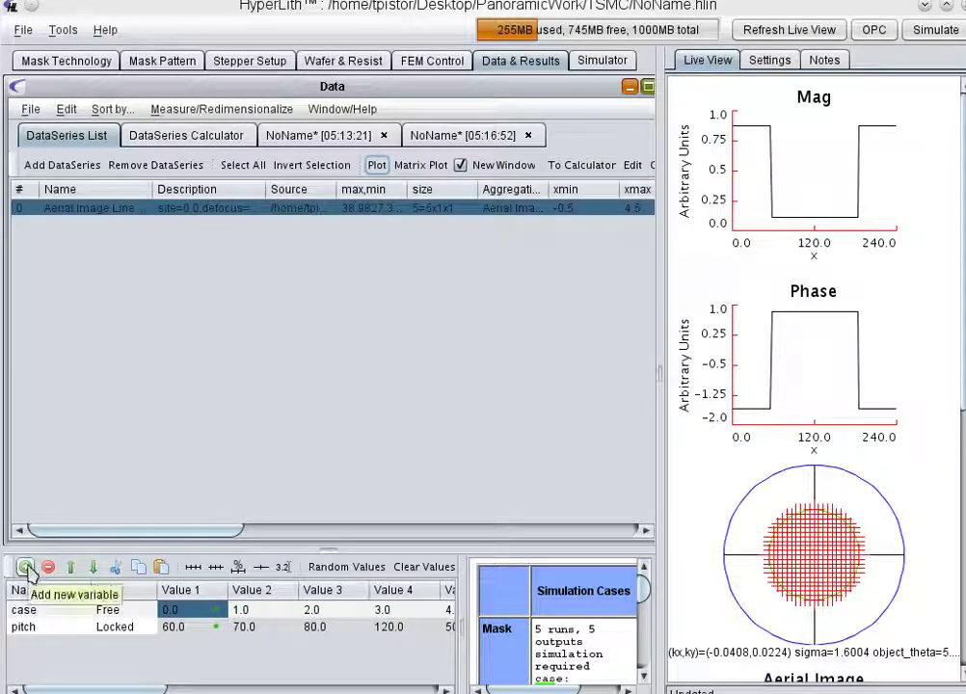
# Add a new variable v2 and fill its values with the simulated CD data.
pyautogui.click(23, 626)
pyautogui.click(23, 567)
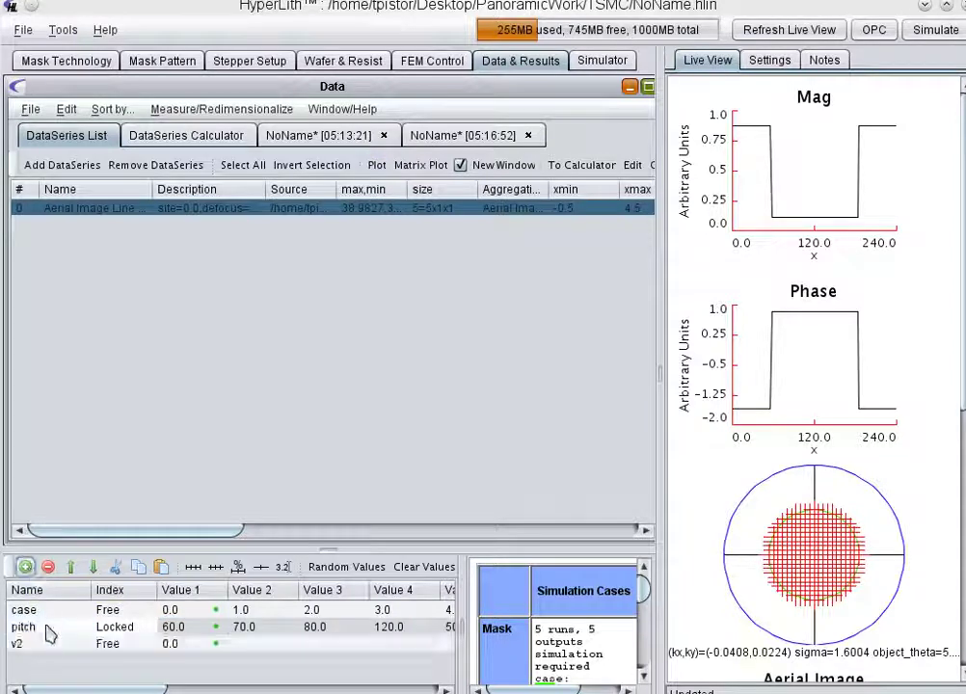
pyautogui.rightClick(191, 644)
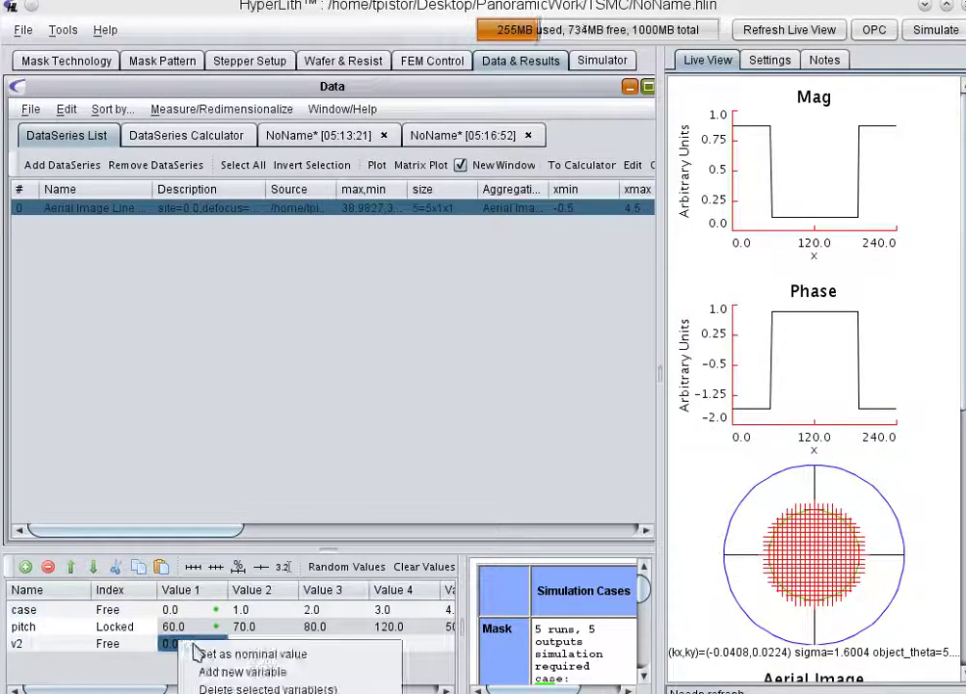
pyautogui.press('Escape')
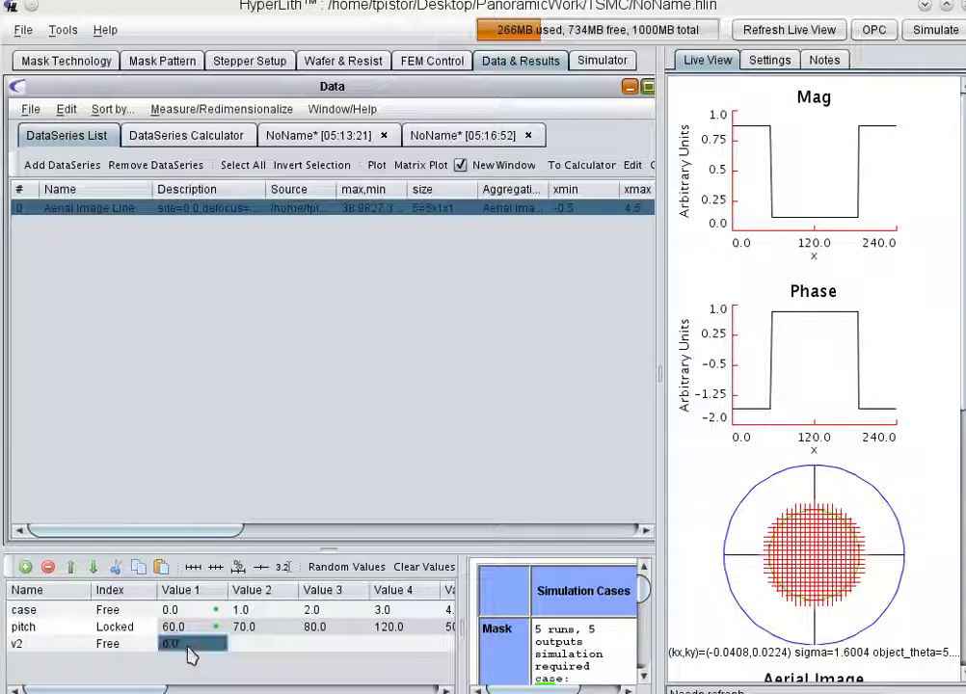
pyautogui.click(199, 653)
pyautogui.click(193, 654)
pyautogui.rightClick(194, 655)
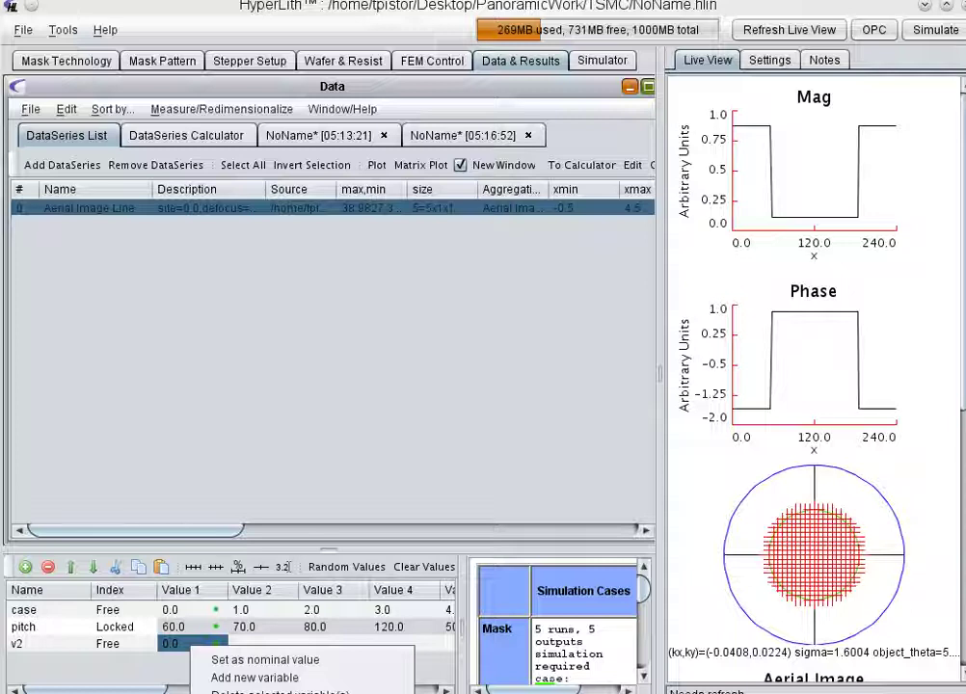
pyautogui.click(270, 690)
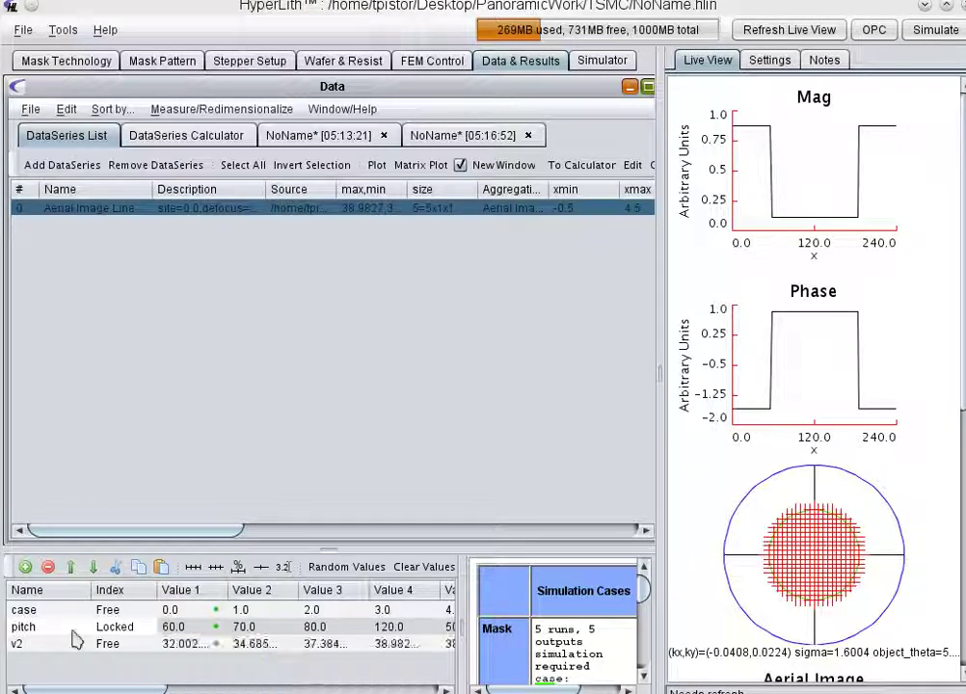
# Check v2's five values (32.002 to 38.665) and rename the variable to cd1.
pyautogui.click(30, 643)
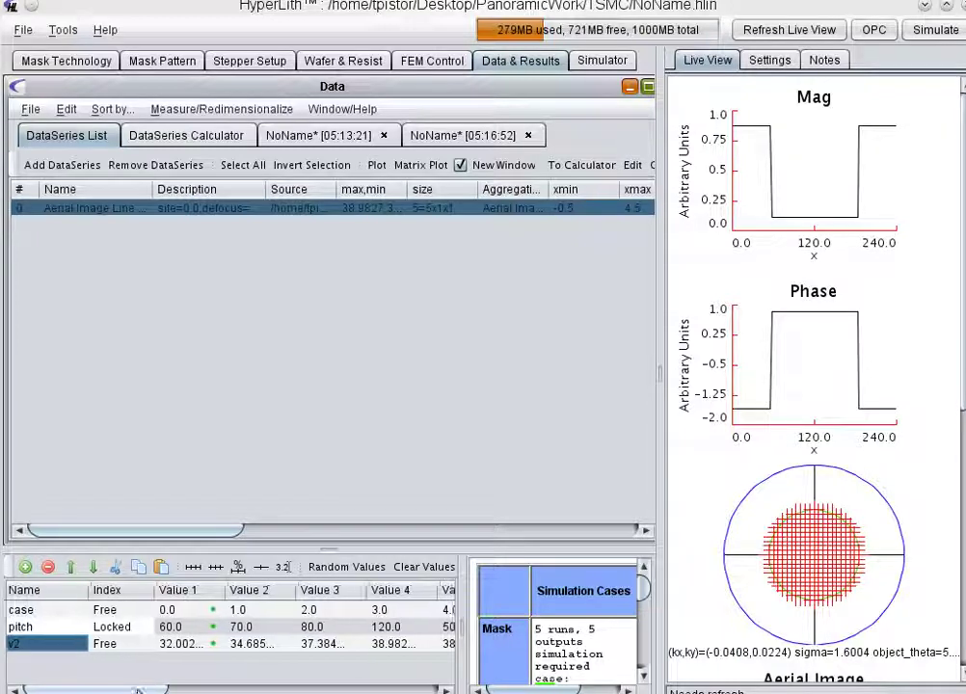
pyautogui.click(183, 646)
pyautogui.hscroll(3, 193, 626)
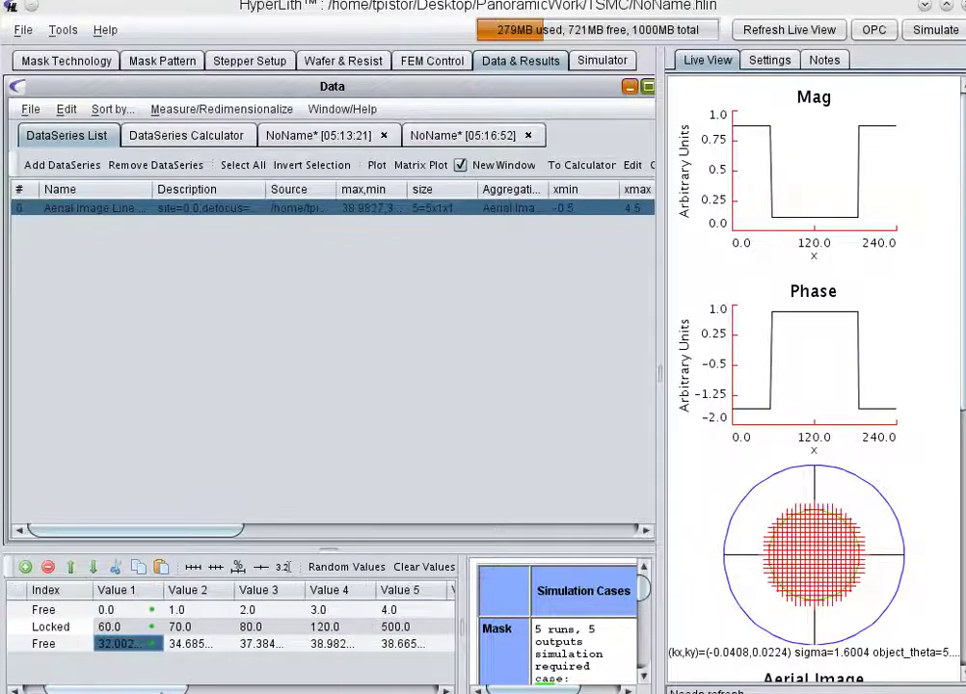
pyautogui.click(193, 644)
pyautogui.click(256, 644)
pyautogui.click(397, 644)
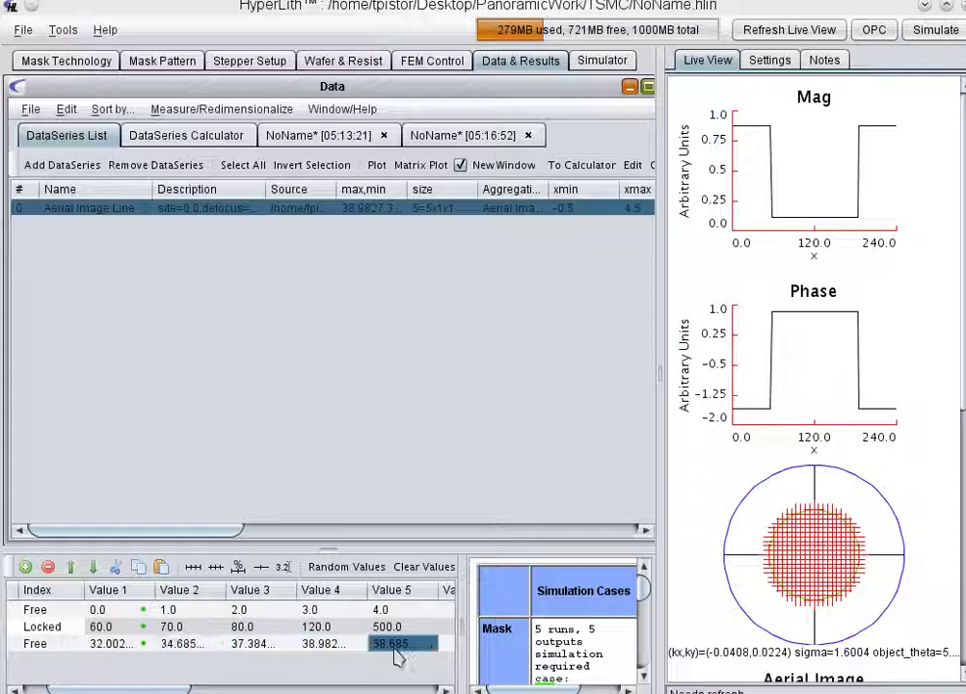
pyautogui.moveTo(120, 690); pyautogui.dragTo(85, 692)
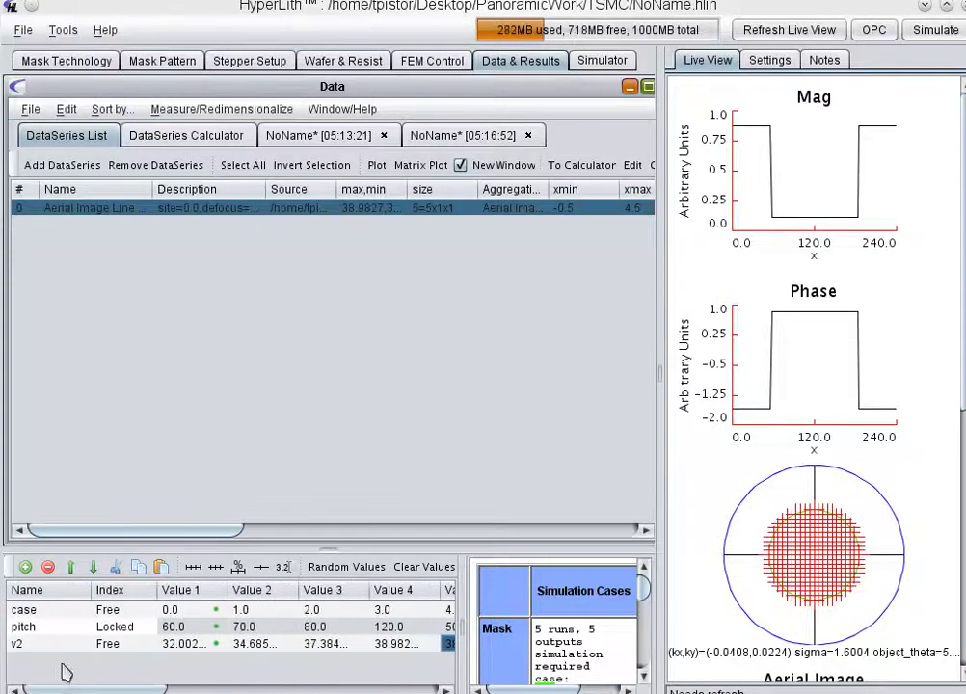
pyautogui.click(30, 643)
pyautogui.click(30, 643)
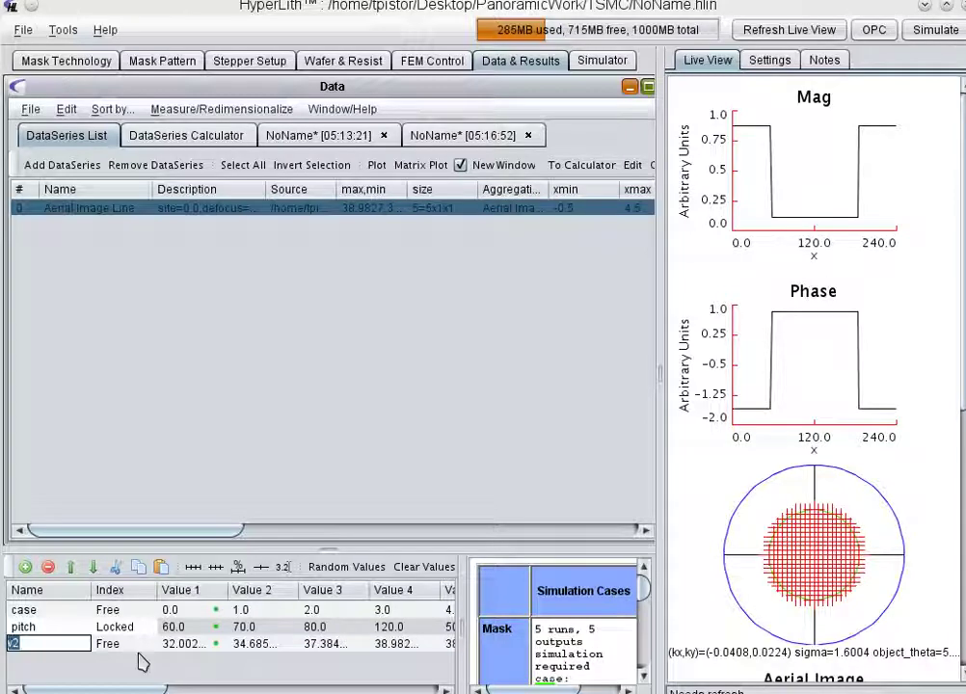
pyautogui.press('Return')
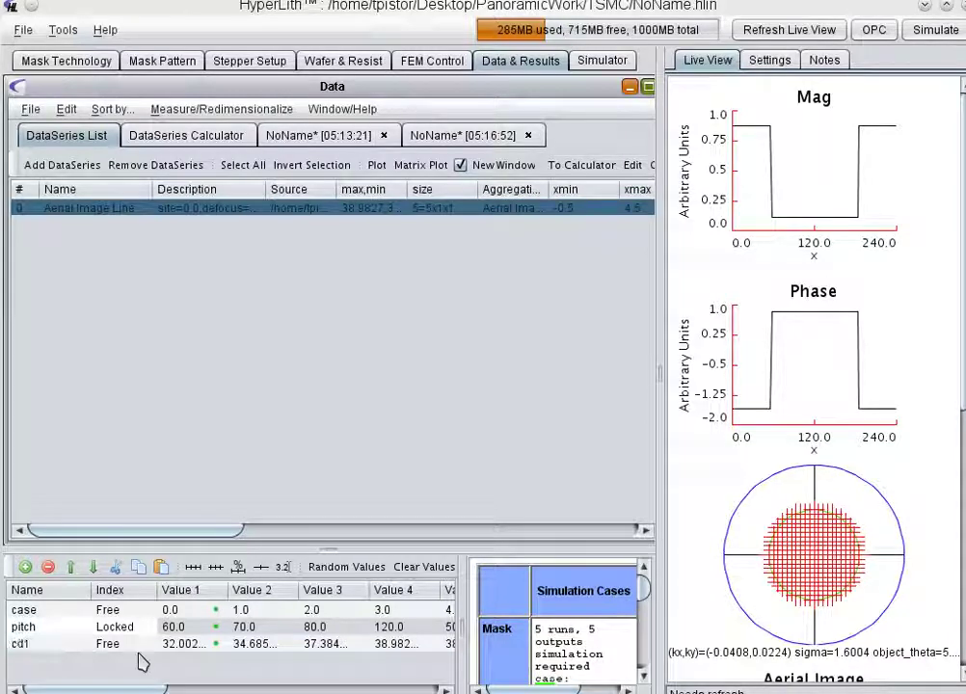
# Set the mask pattern x-bias to (32-$cd1$)*0.3, expanding the run to 25 cases.
pyautogui.click(155, 61)
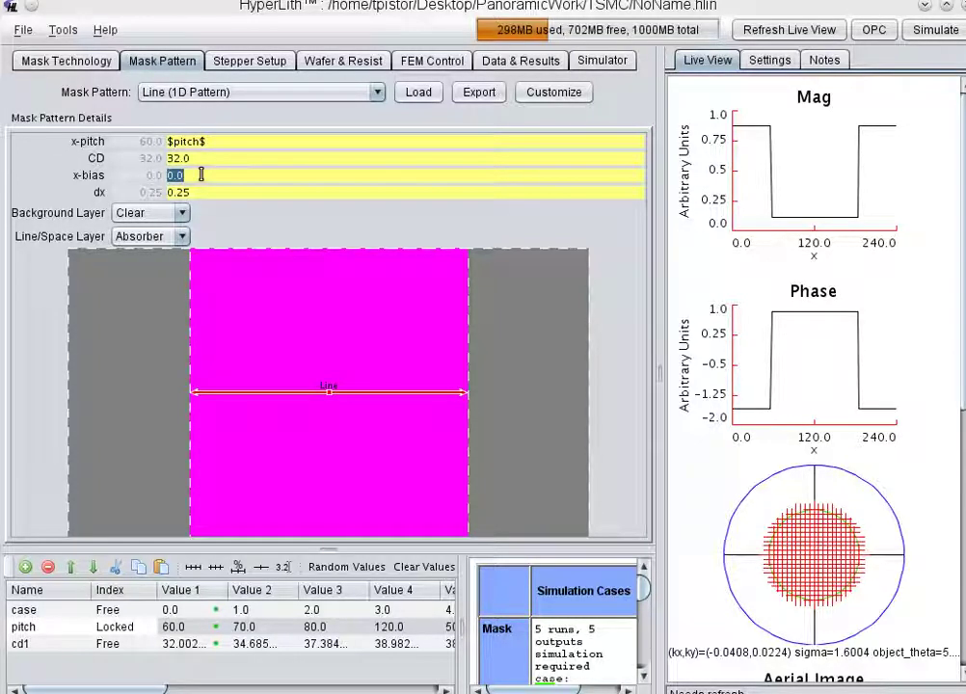
pyautogui.write('32')
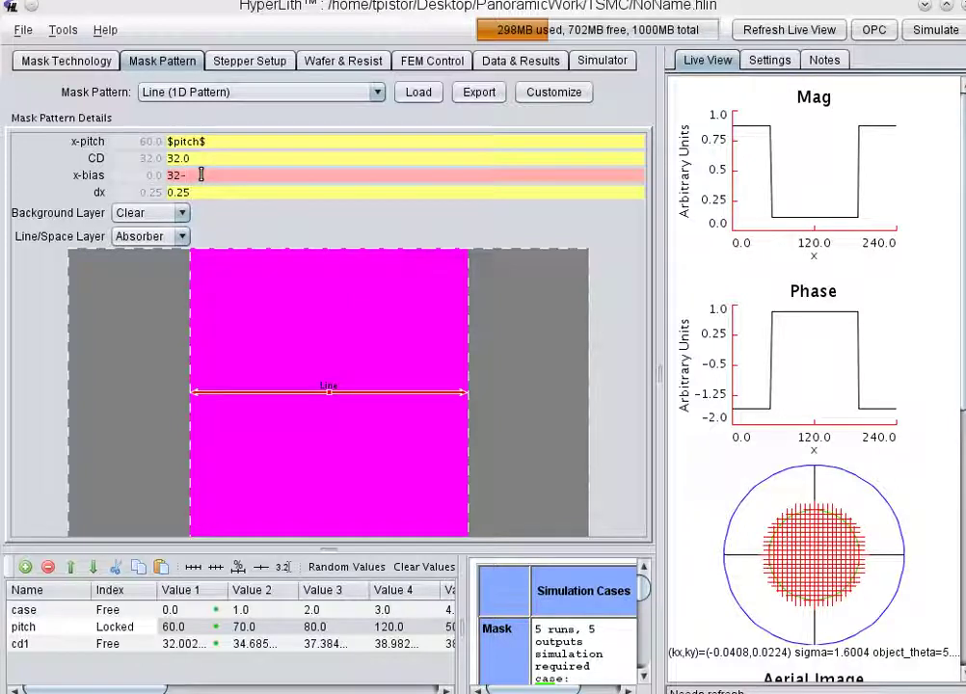
pyautogui.write('-cd')
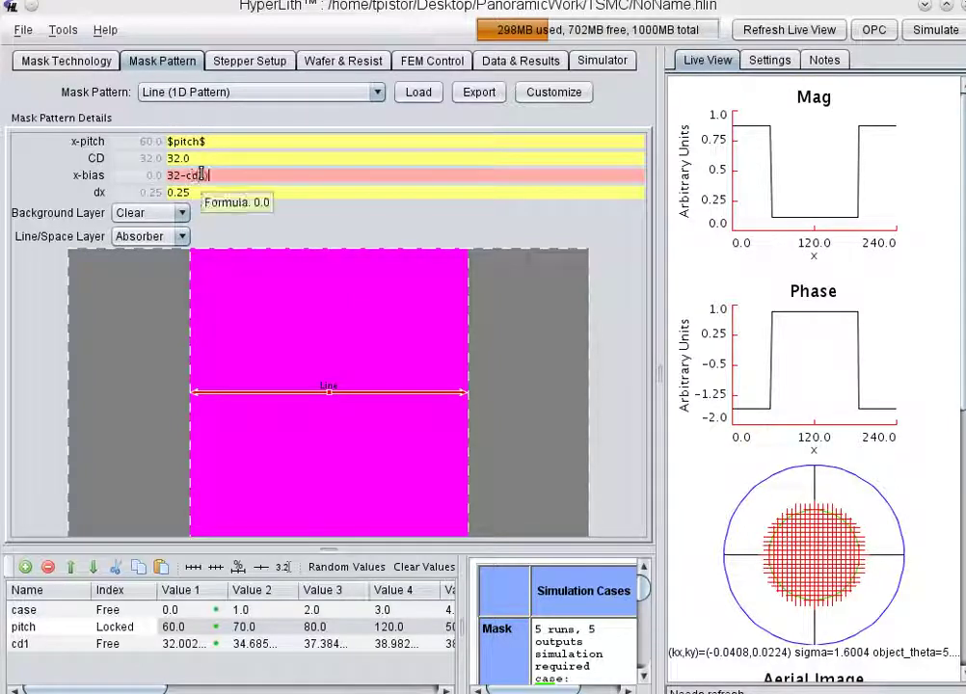
pyautogui.write('1)')
pyautogui.press('Home')
pyautogui.write('(')
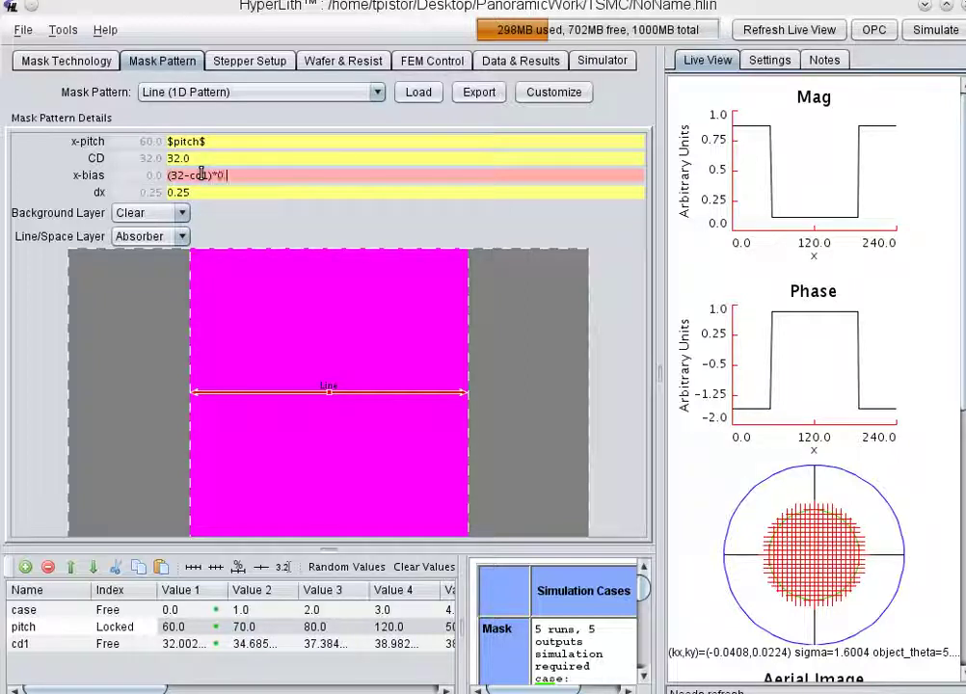
pyautogui.write(' *0.')
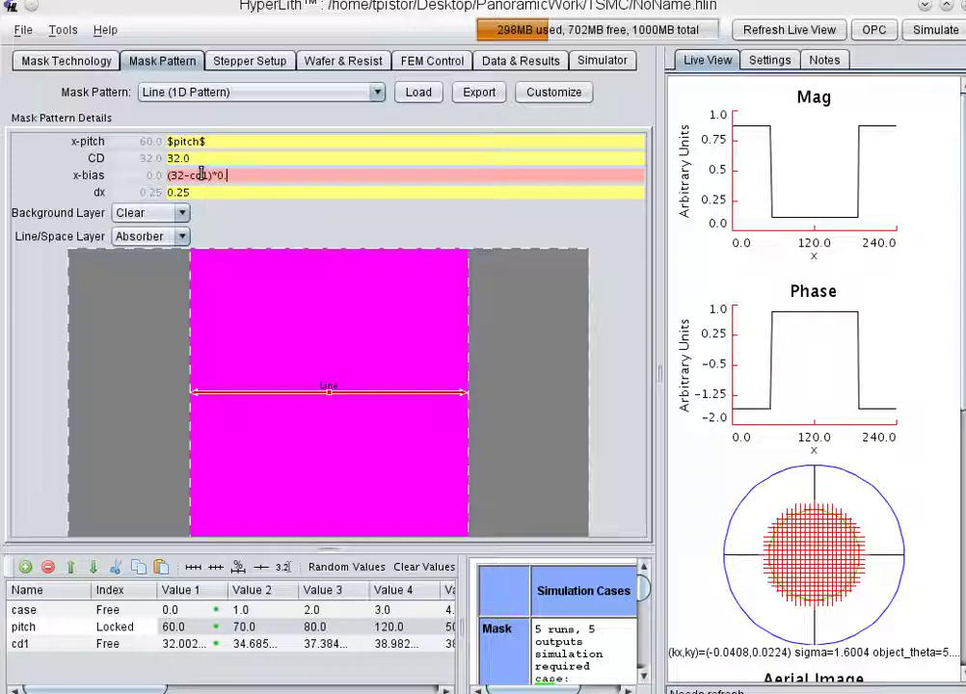
pyautogui.write('3')
pyautogui.press('Return')
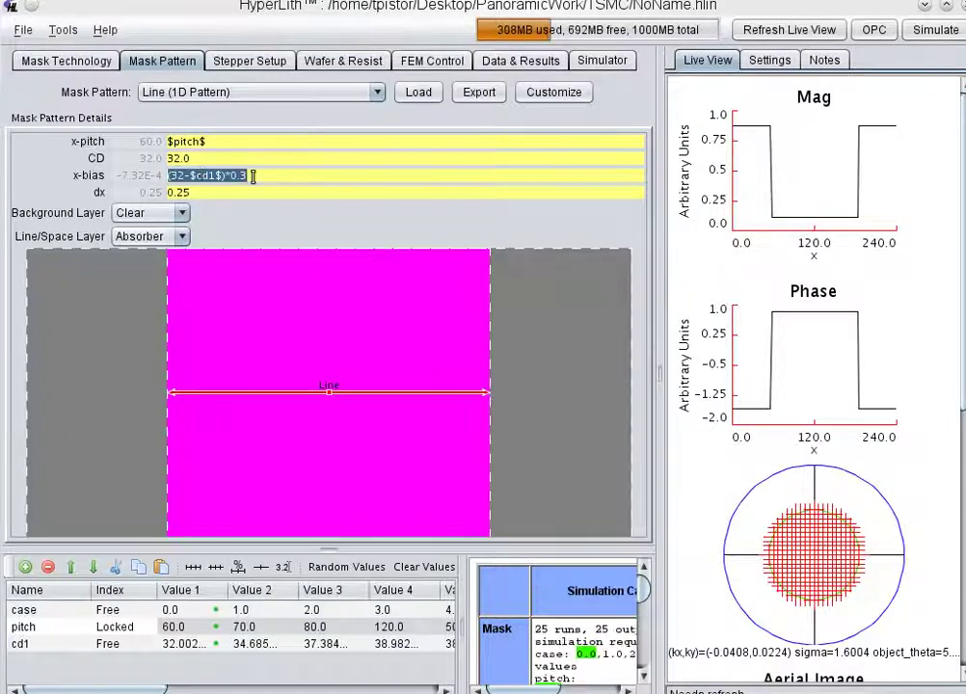
pyautogui.click(298, 180)
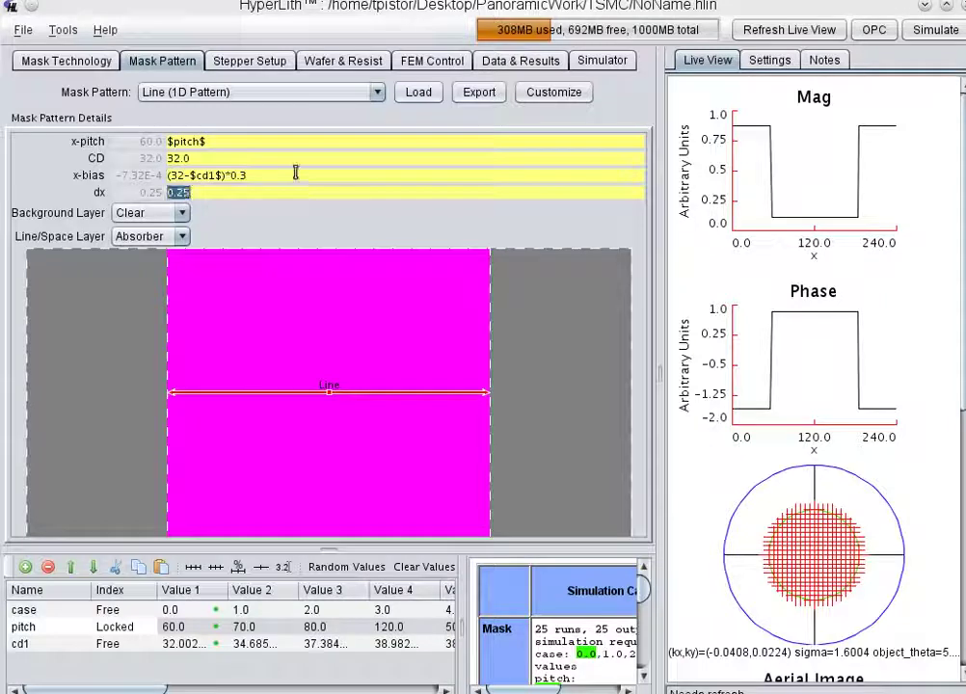
pyautogui.tripleClick(296, 174)
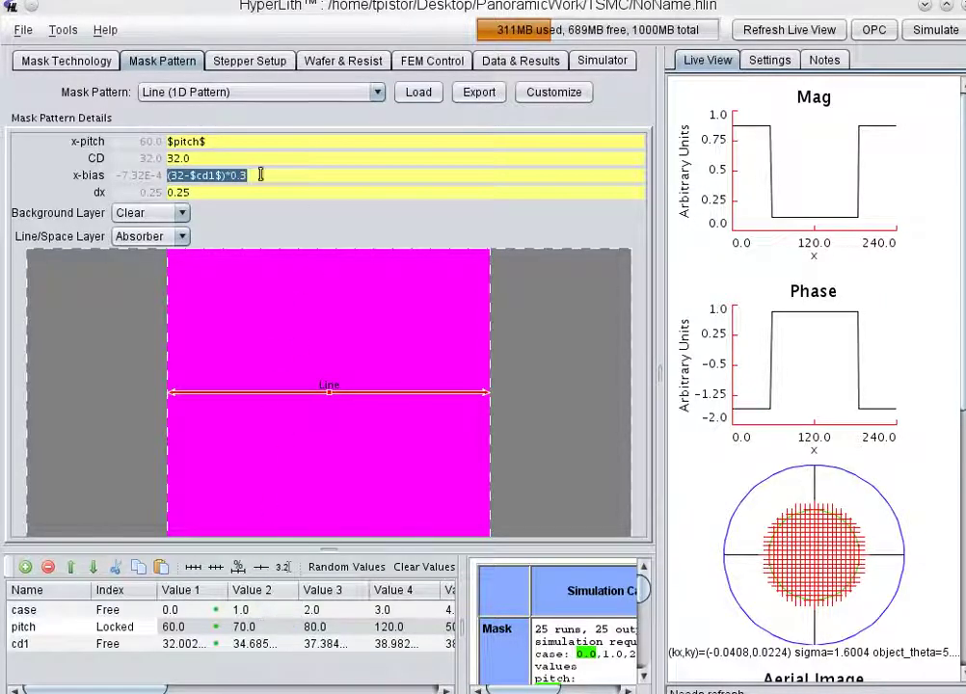
pyautogui.moveTo(230, 174); pyautogui.dragTo(252, 175)
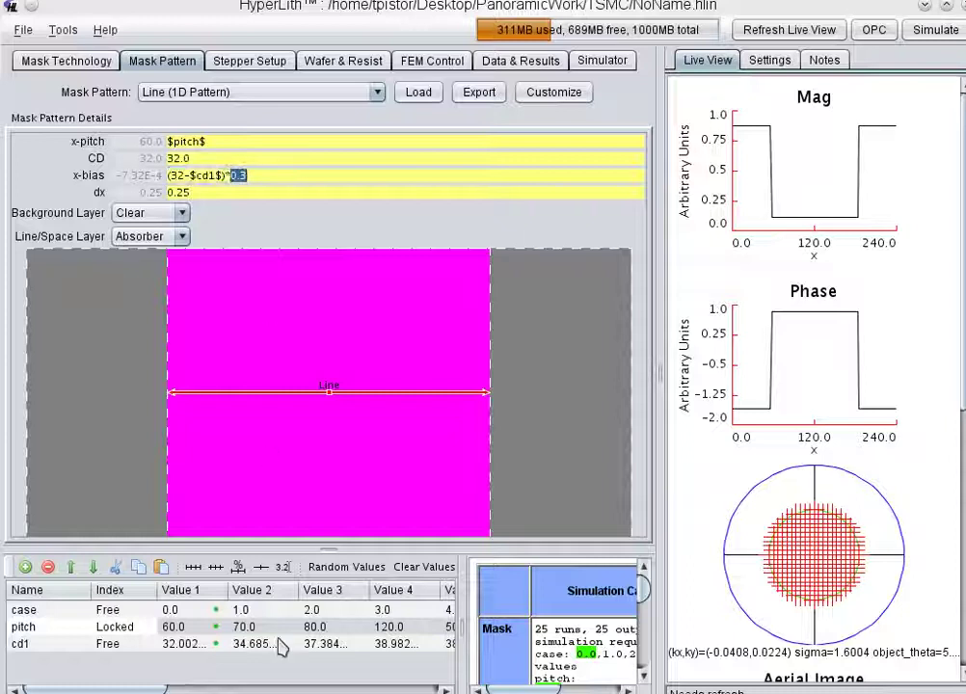
# Make cd1's fifth value, 38.665, nominal and run the 25-case simulation.
pyautogui.moveTo(135, 688); pyautogui.dragTo(173, 688)
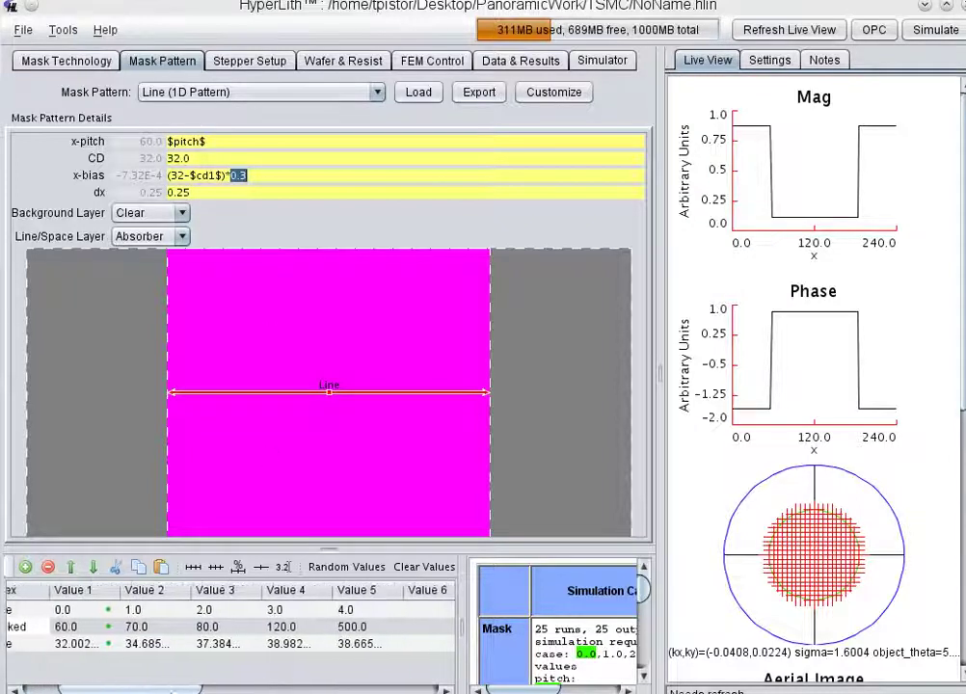
pyautogui.rightClick(342, 649)
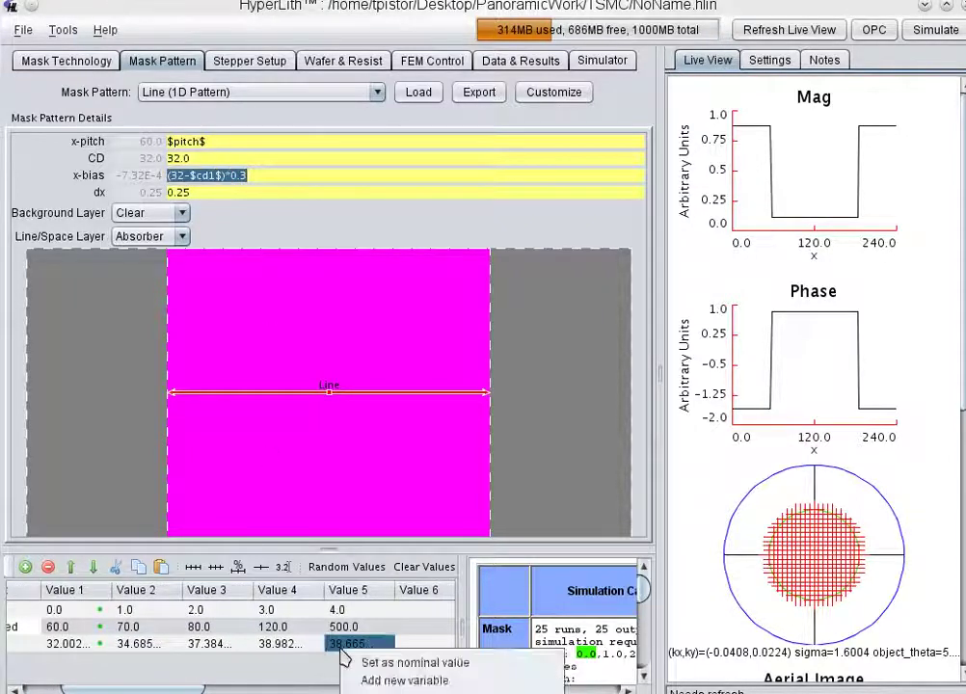
pyautogui.click(392, 663)
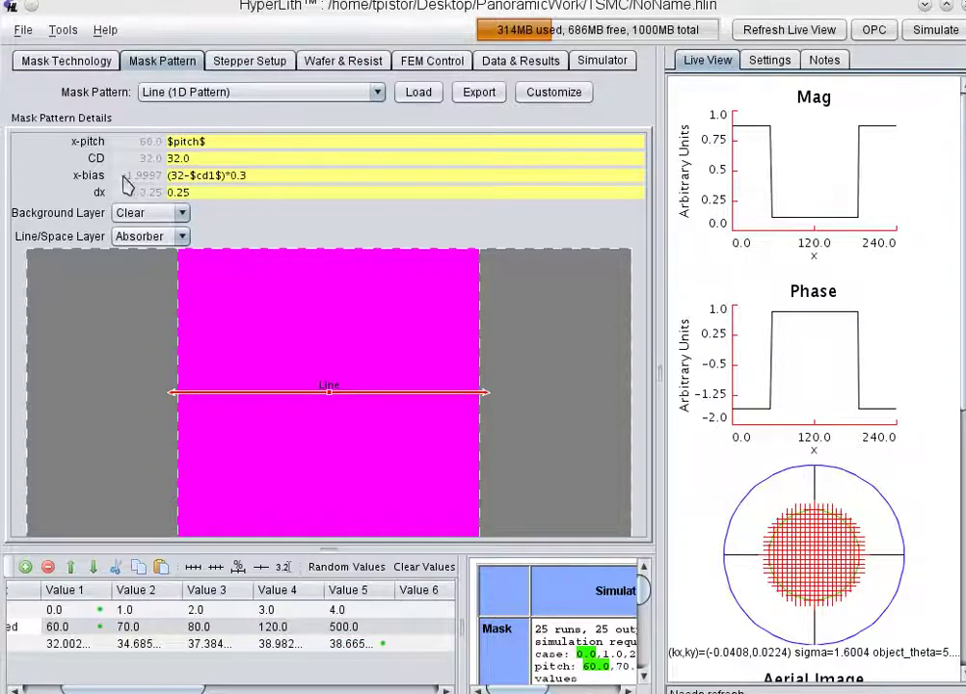
pyautogui.click(253, 177)
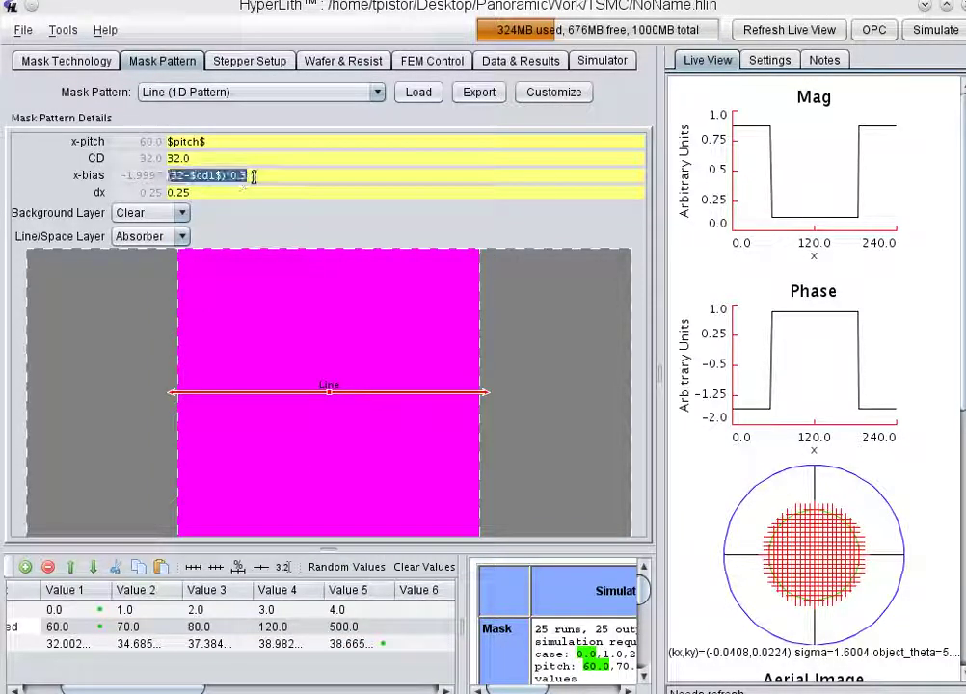
pyautogui.click(932, 33)
pyautogui.click(848, 576)
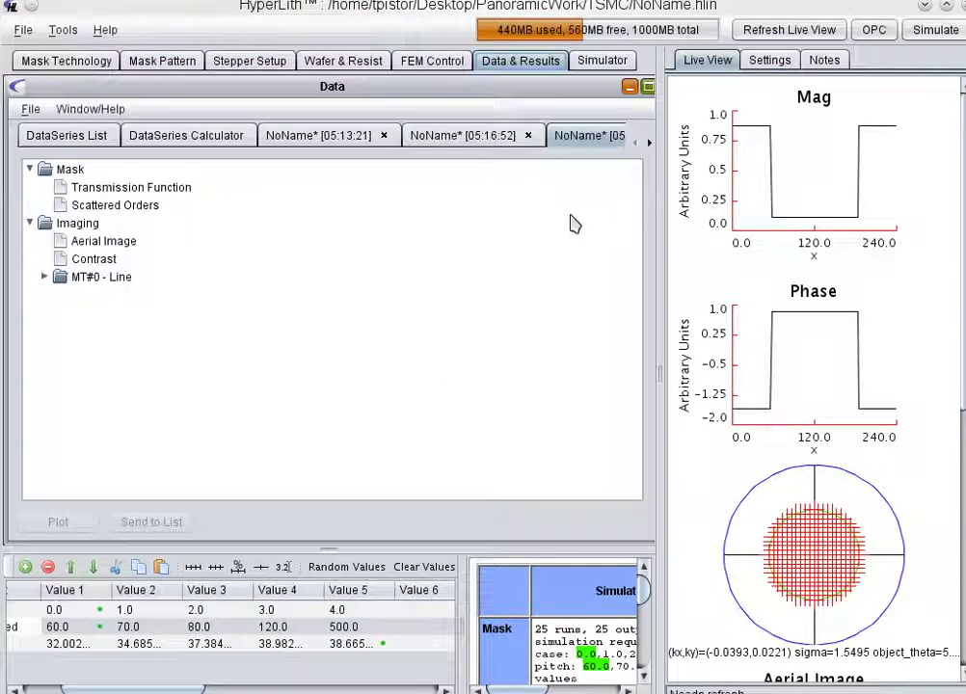
# Open the line CD plot settings from the results tree, then dismiss them.
pyautogui.click(44, 277)
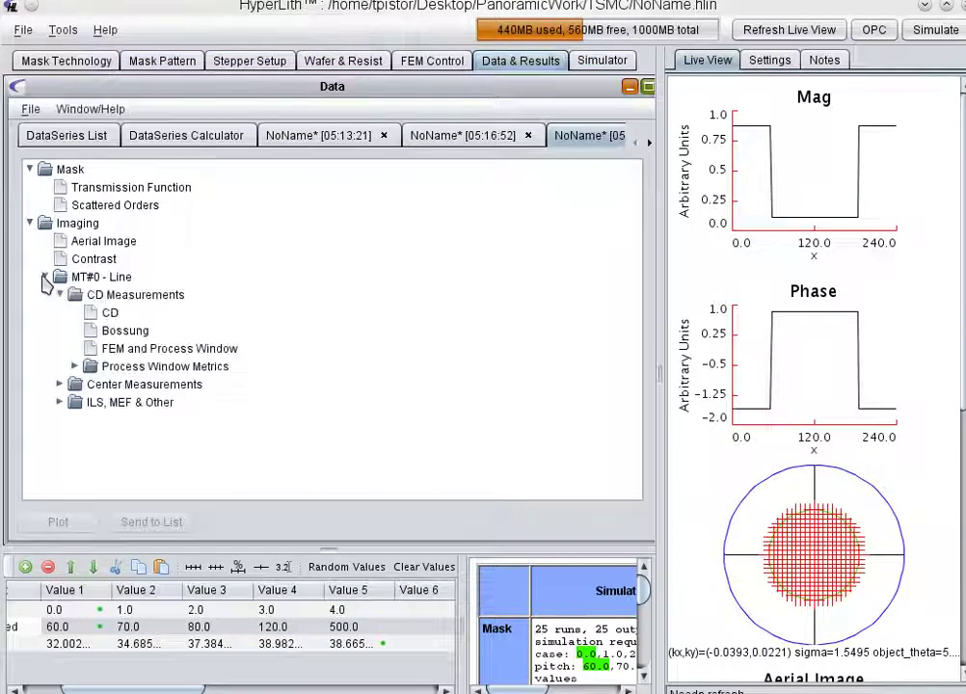
pyautogui.doubleClick(108, 314)
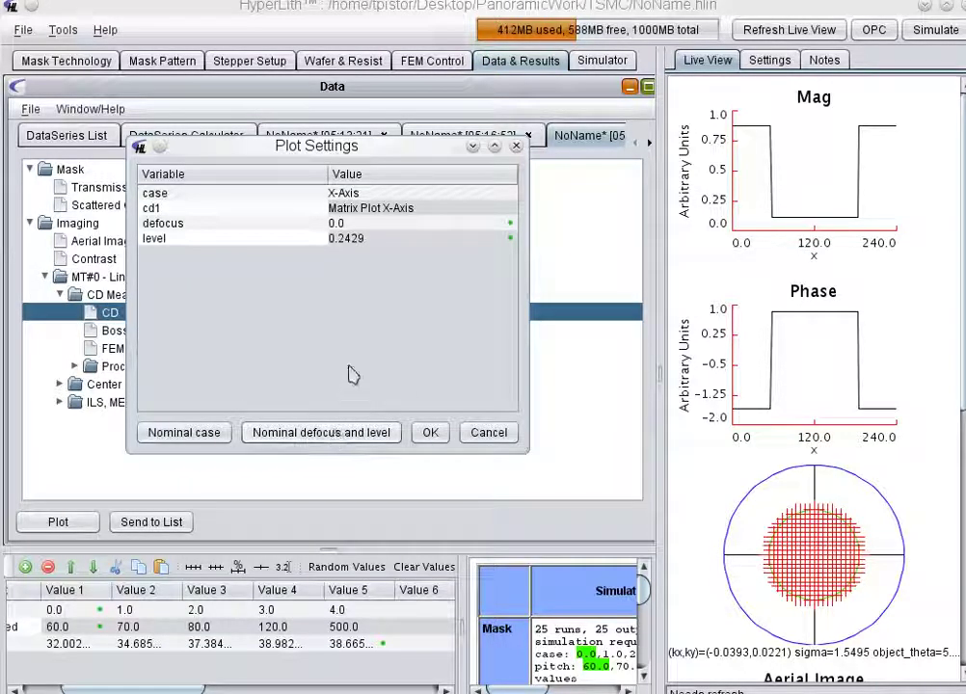
pyautogui.click(483, 442)
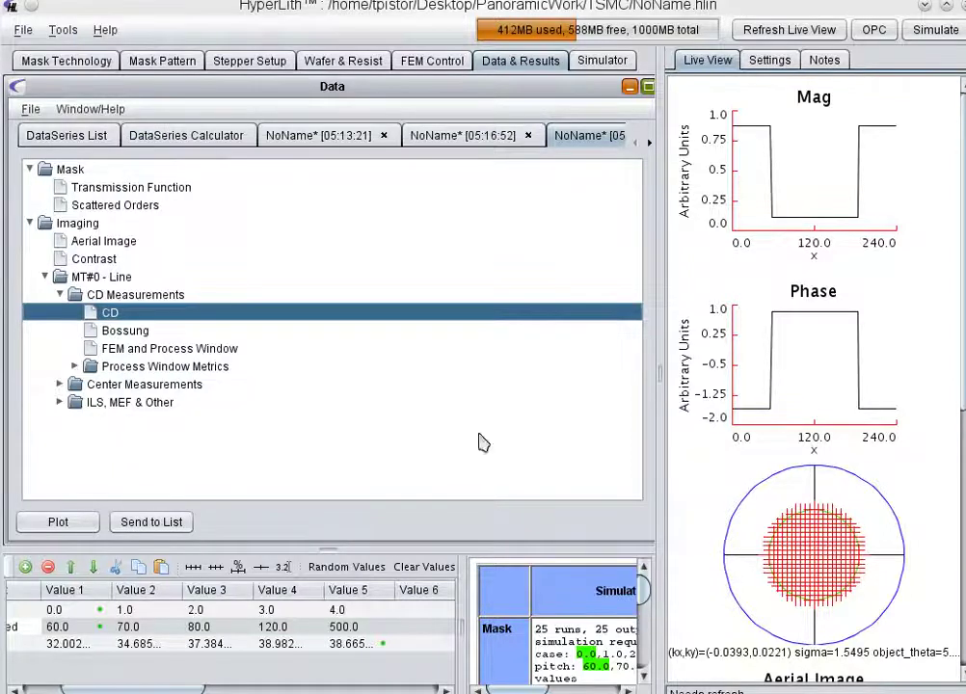
# Lock cd1 to the pitch sweep, check its values, and run the resulting 5-run simulation.
pyautogui.moveTo(180, 686); pyautogui.dragTo(116, 686)
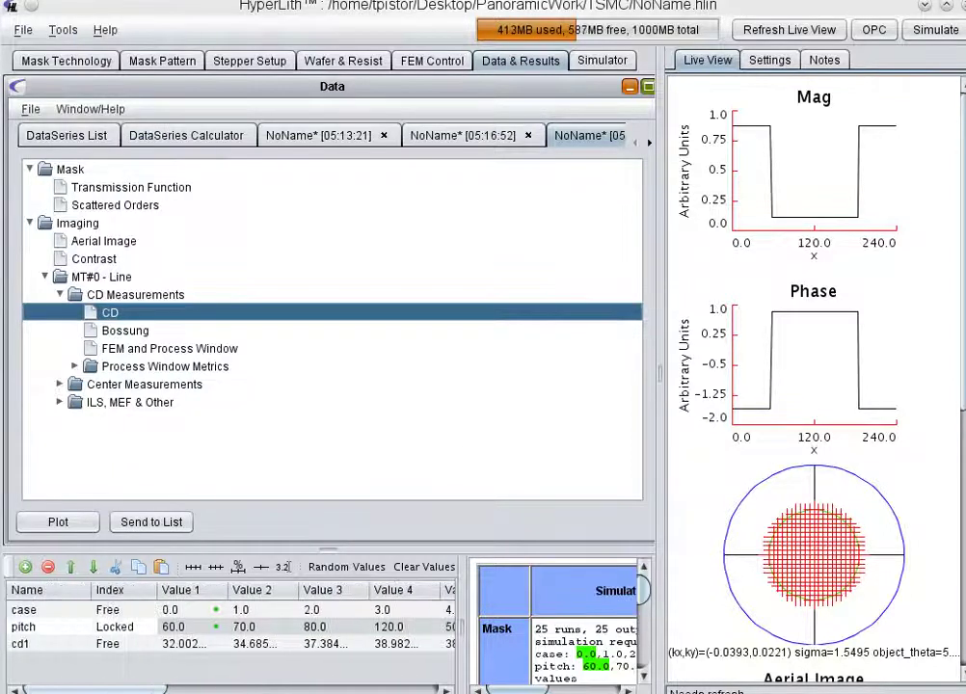
pyautogui.click(111, 644)
pyautogui.click(118, 678)
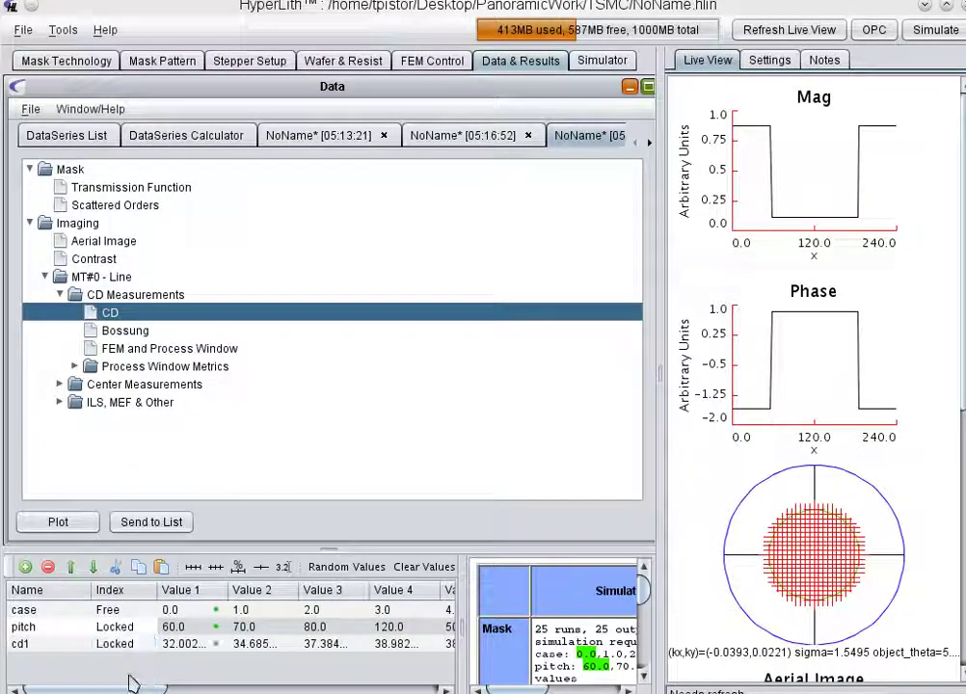
pyautogui.doubleClick(193, 648)
pyautogui.click(197, 609)
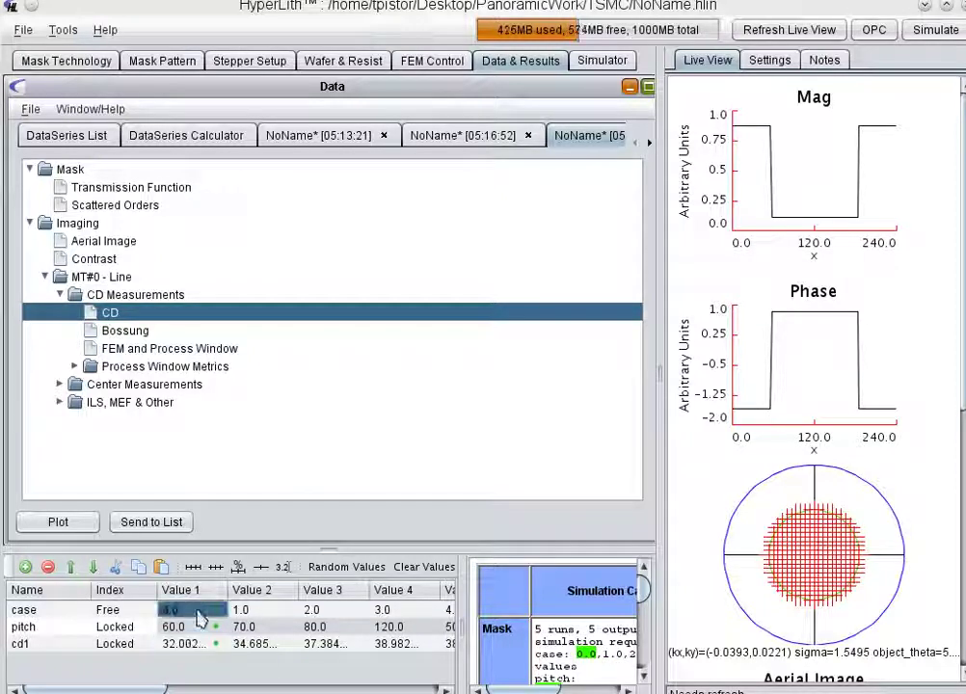
pyautogui.moveTo(254, 643); pyautogui.dragTo(267, 618)
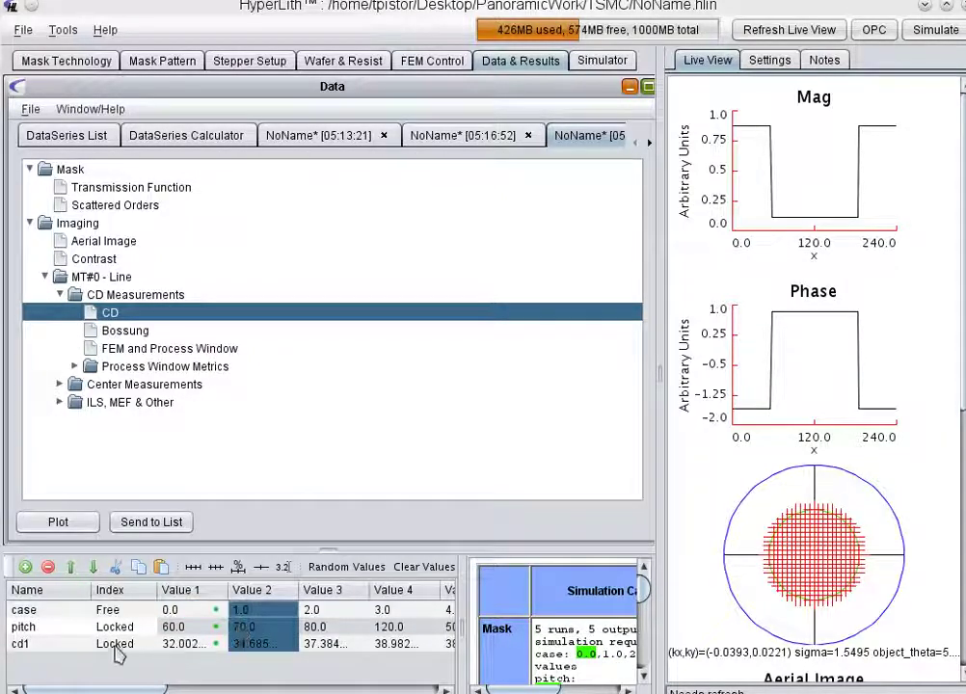
pyautogui.click(29, 644)
pyautogui.click(908, 31)
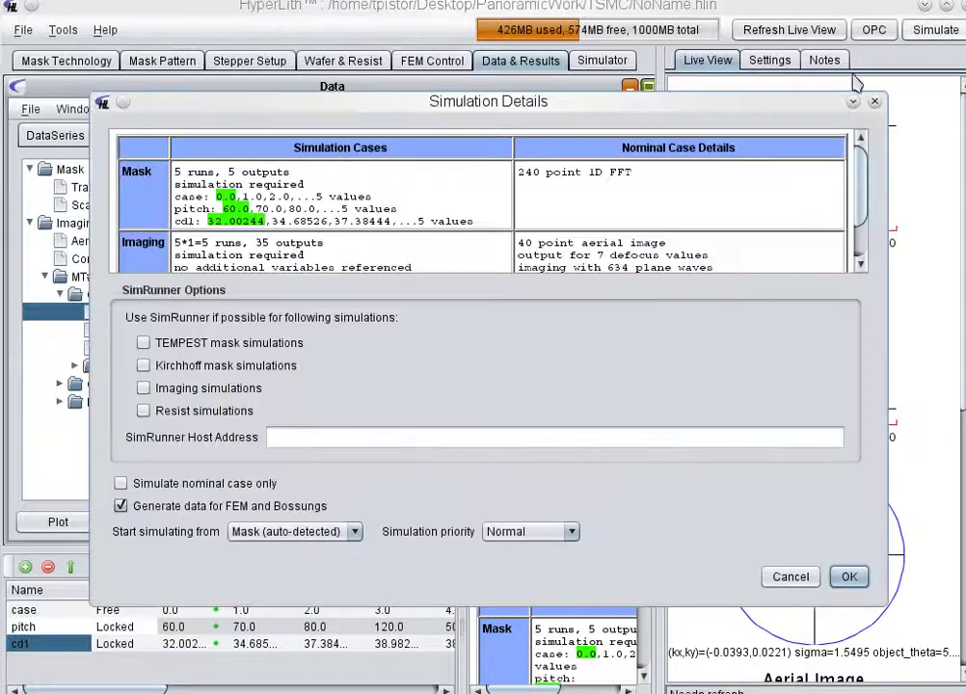
pyautogui.click(848, 576)
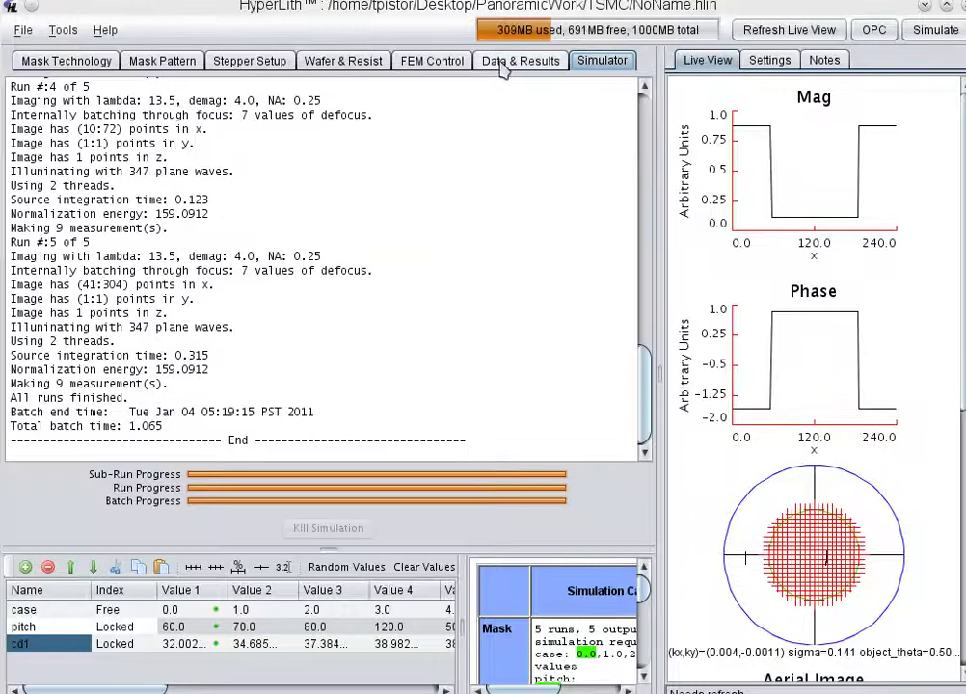
# Plot the new MT#0 line CD against case and add it to the series list, peaking near 37.4.
pyautogui.click(502, 64)
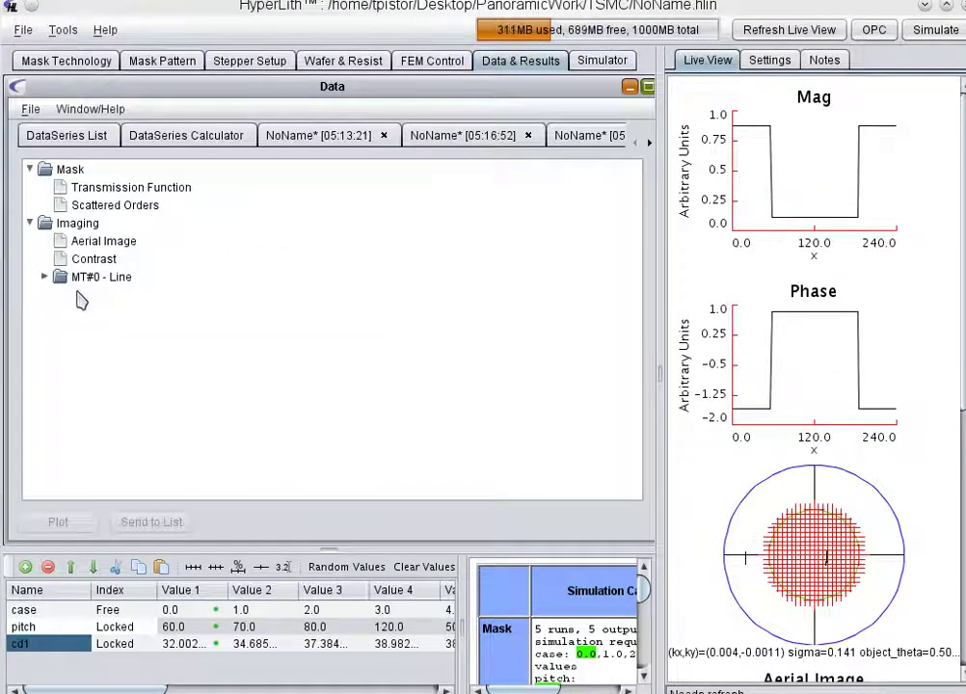
pyautogui.click(45, 278)
pyautogui.doubleClick(114, 312)
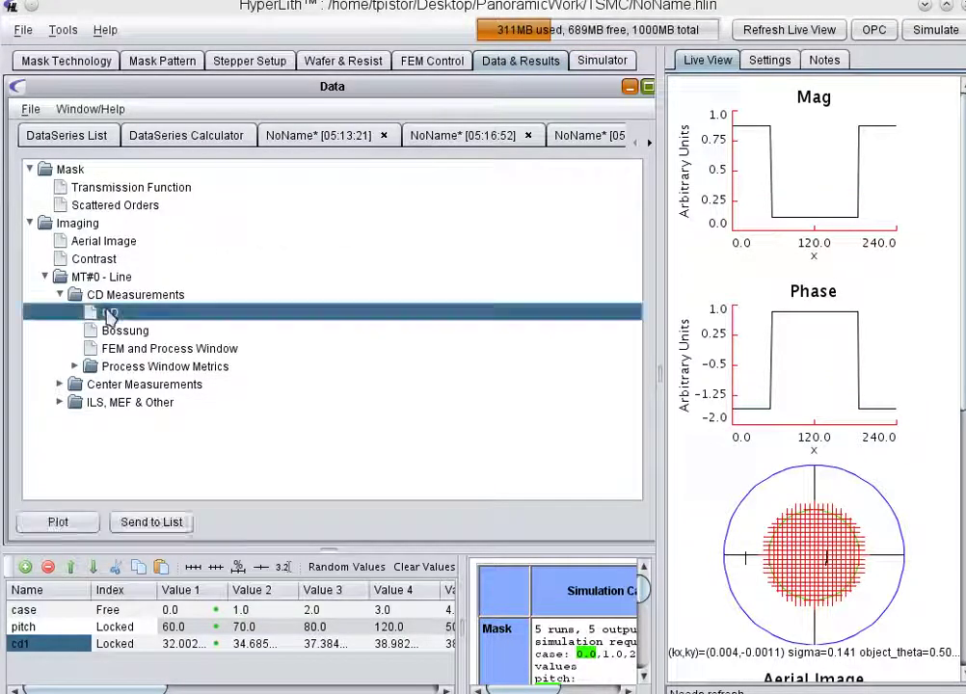
pyautogui.click(430, 432)
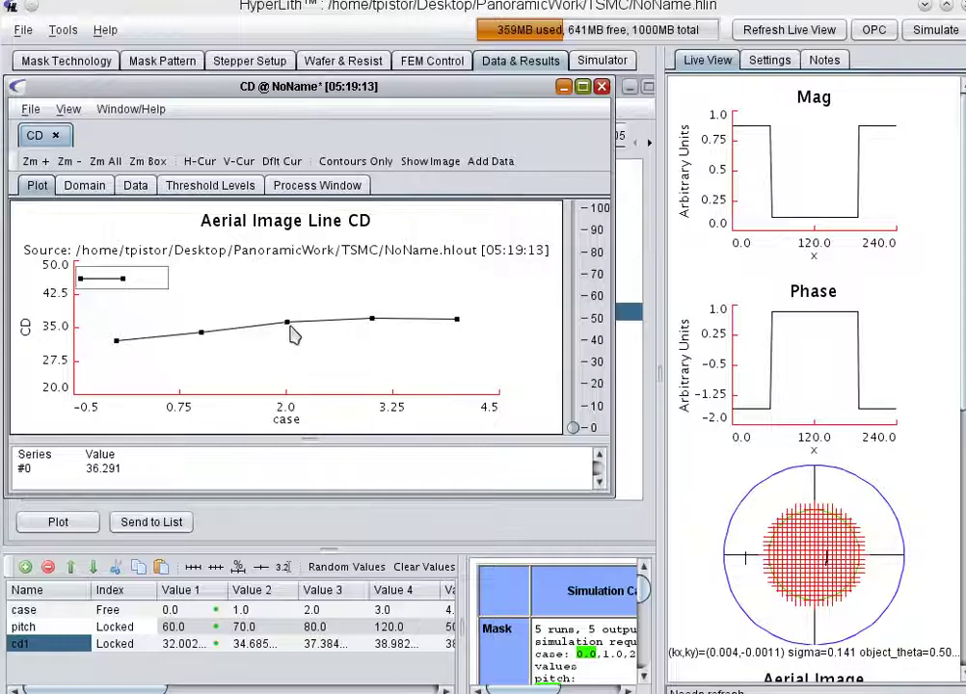
pyautogui.click(602, 86)
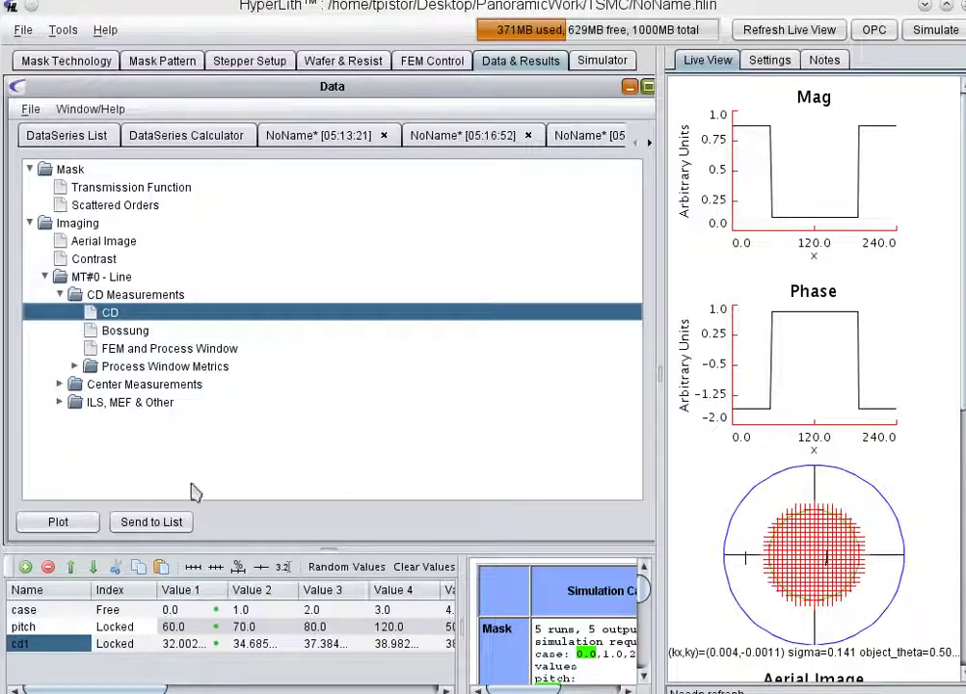
pyautogui.click(149, 523)
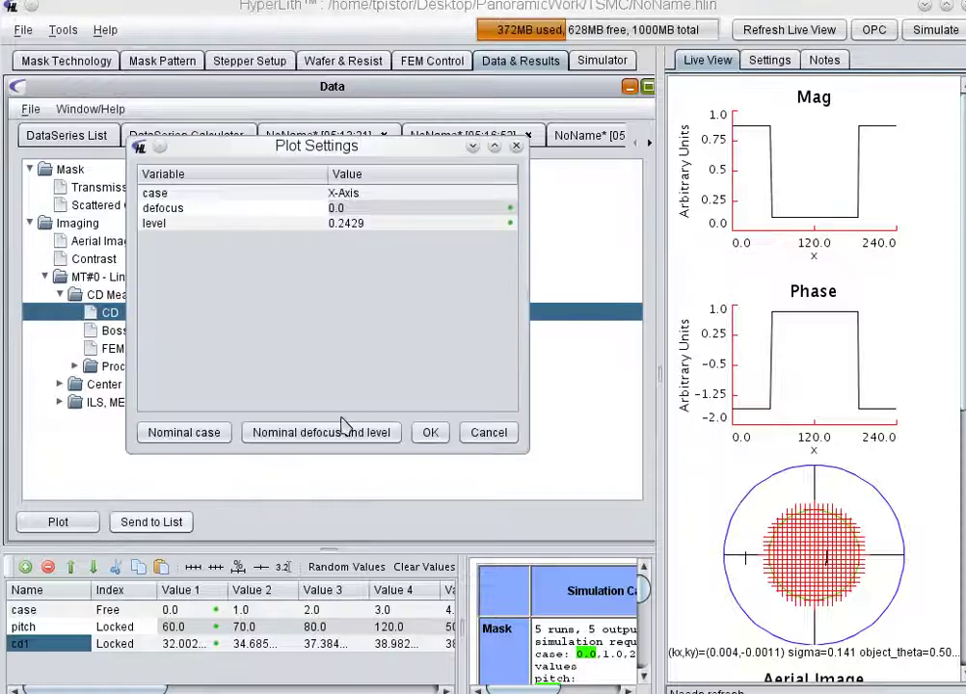
pyautogui.click(429, 433)
# Copy the newest CD series as text and add a new variable named cd2.
pyautogui.rightClick(149, 232)
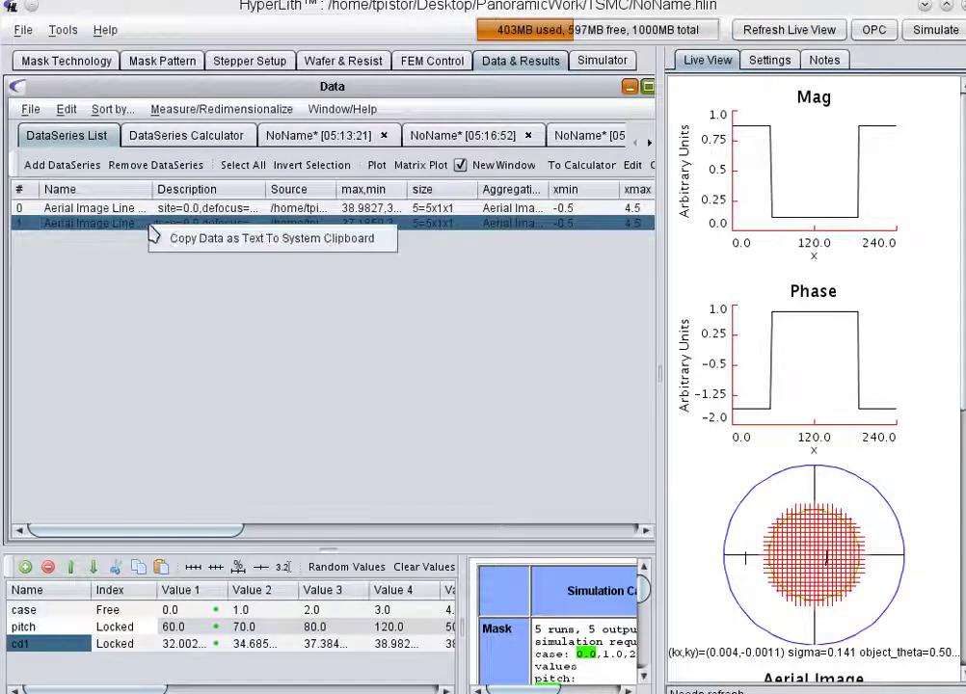
pyautogui.click(159, 237)
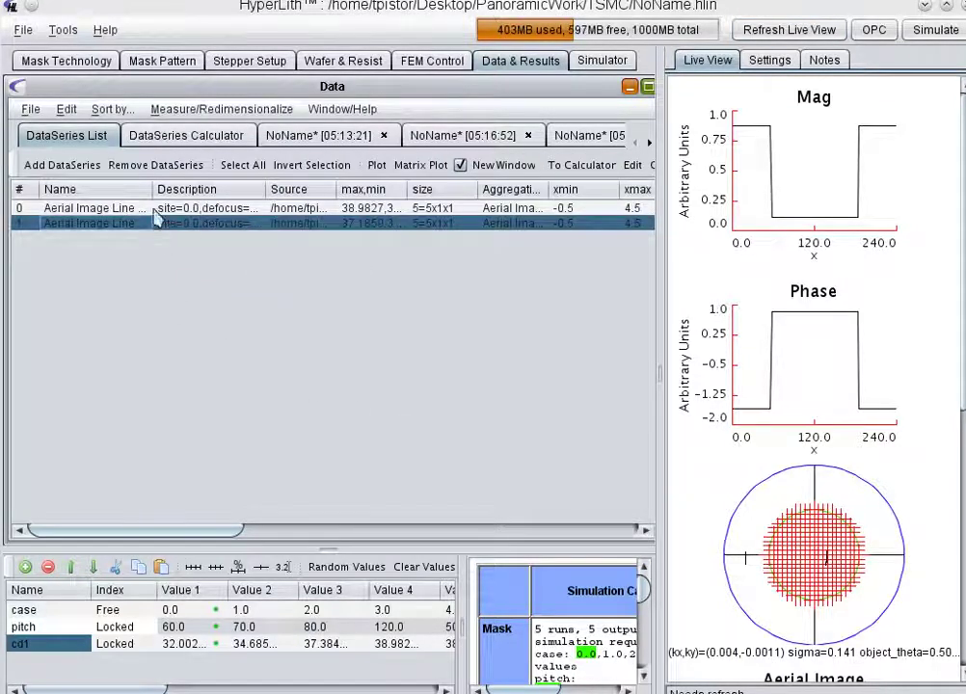
pyautogui.click(25, 566)
pyautogui.doubleClick(27, 660)
pyautogui.write('cd2')
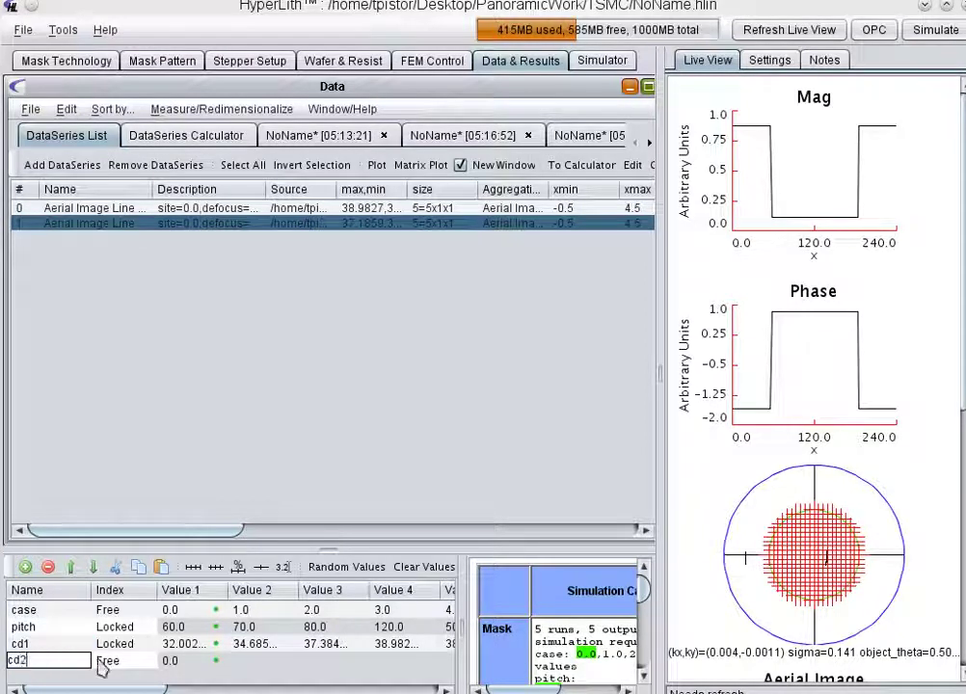
# Lock cd2 and paste in the copied CD values, 32.002 through about 37.19.
pyautogui.click(101, 663)
pyautogui.click(134, 668)
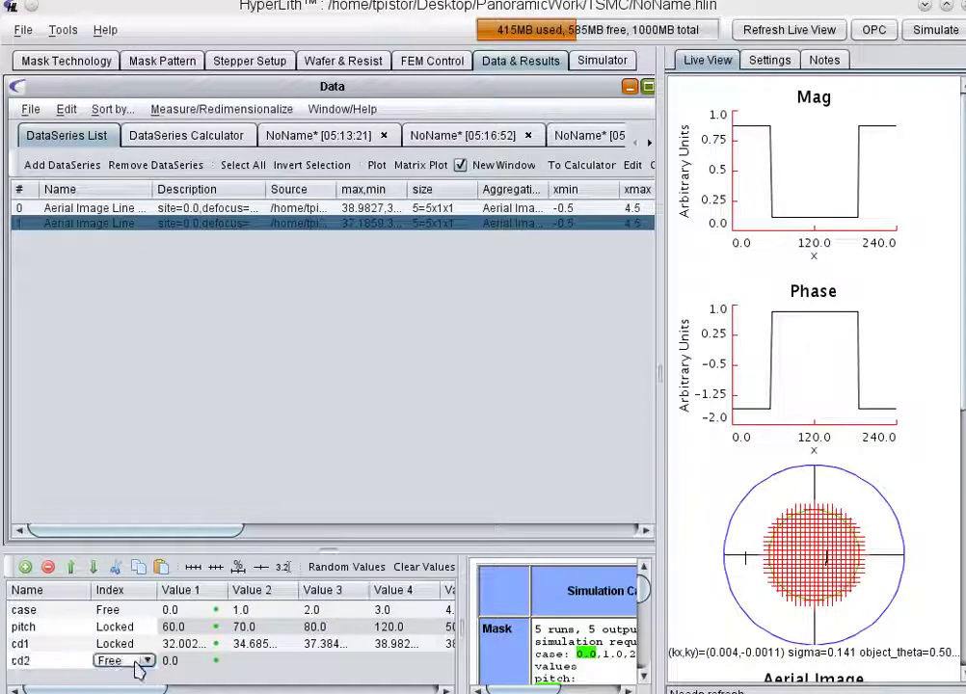
pyautogui.click(134, 669)
pyautogui.click(116, 687)
pyautogui.click(177, 664)
pyautogui.rightClick(183, 667)
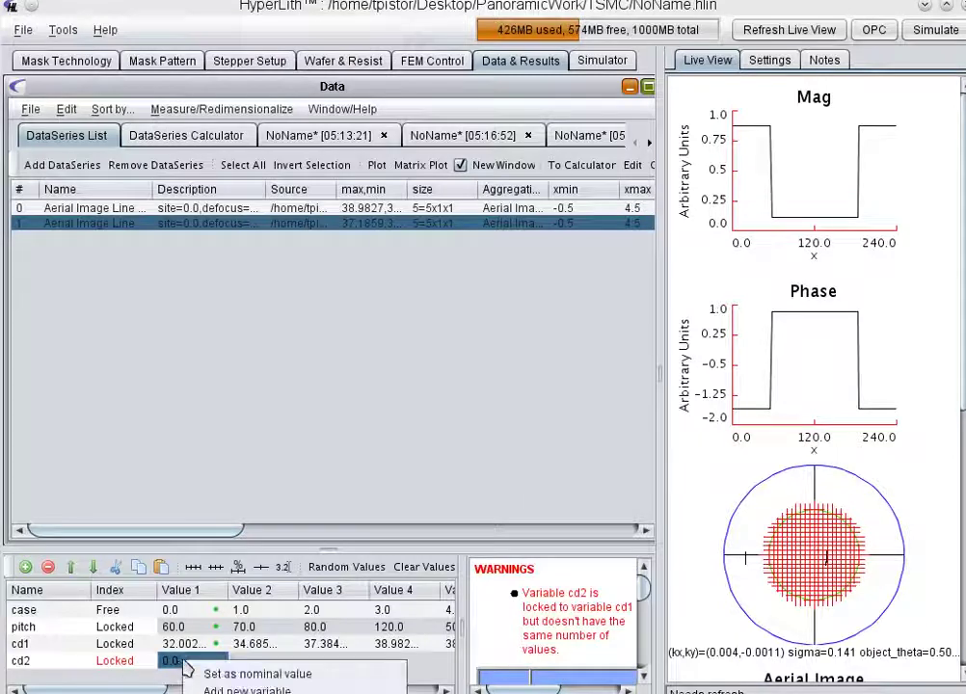
pyautogui.click(202, 690)
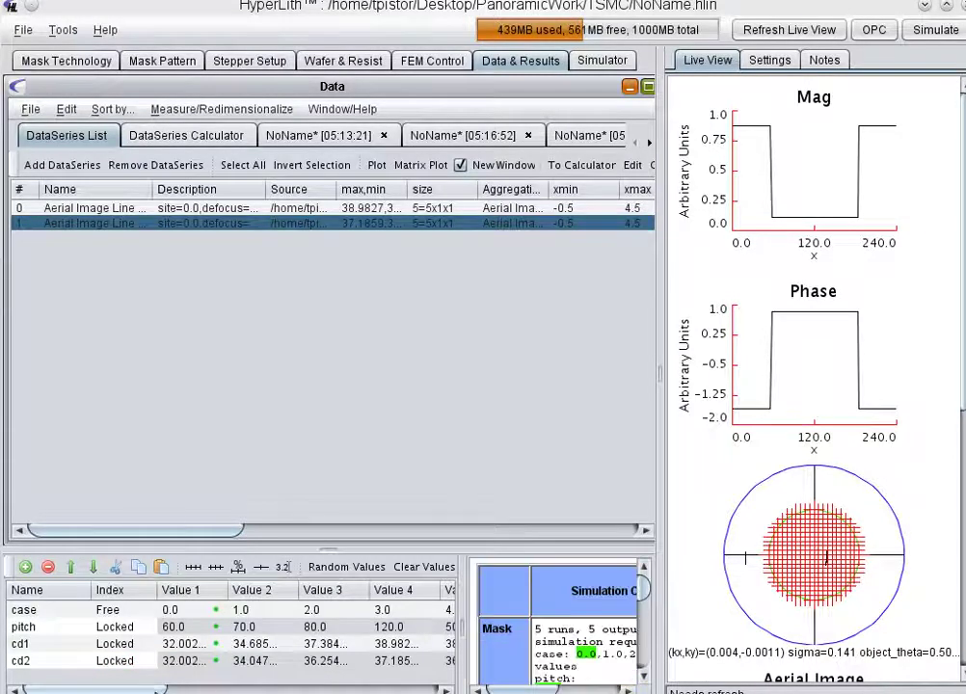
pyautogui.moveTo(192, 690); pyautogui.dragTo(145, 688)
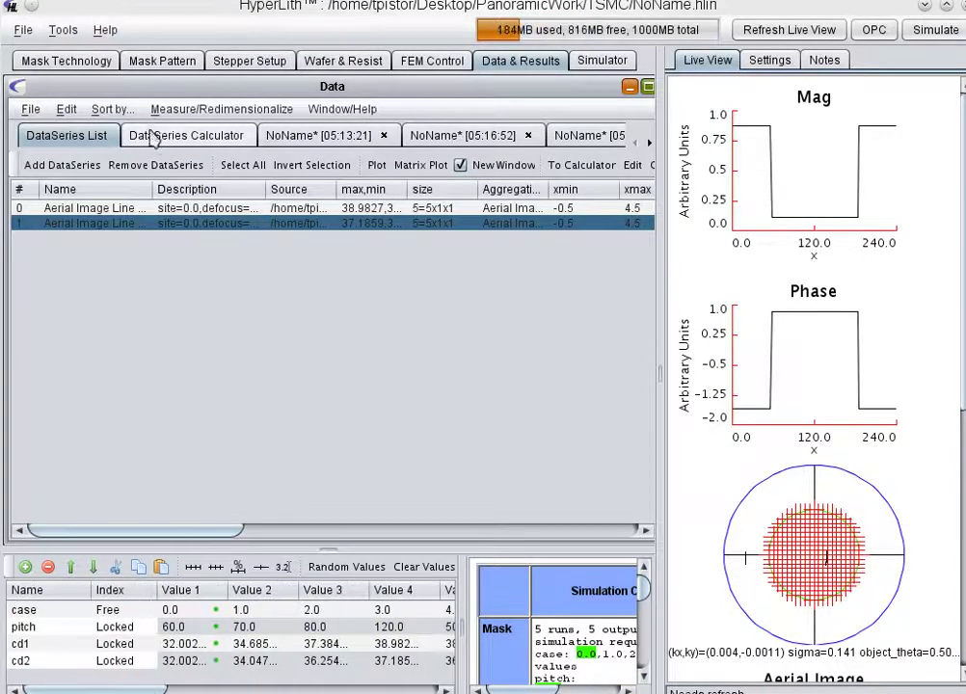
pyautogui.click(160, 63)
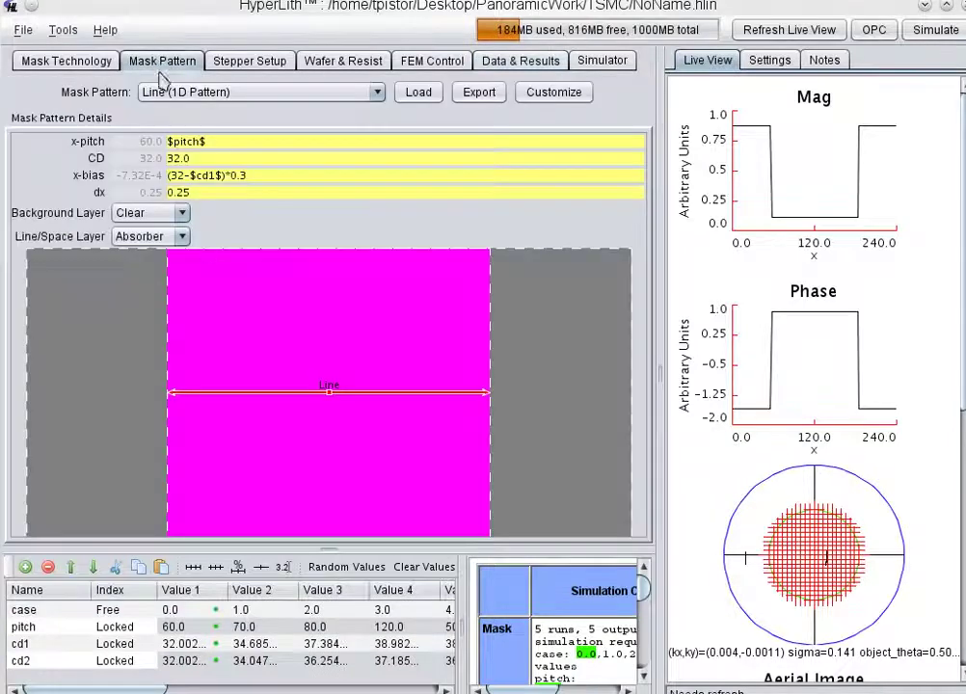
# Append +(32-$cd2$)*0.5 to the x-bias expression, giving a nominal bias of -0.002.
pyautogui.click(276, 174)
pyautogui.write('+')
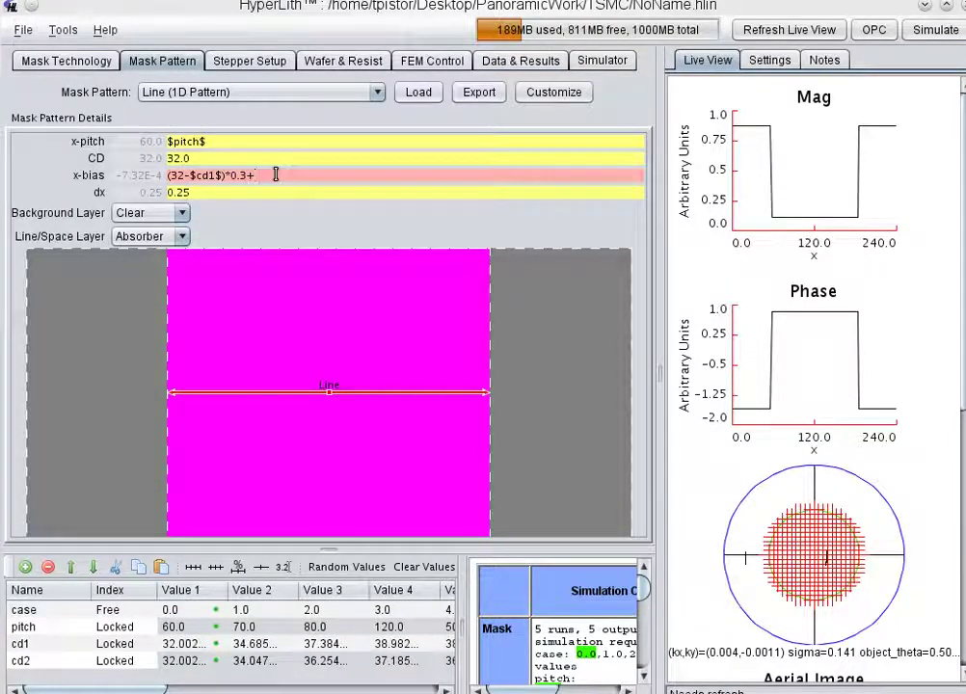
pyautogui.write('(32')
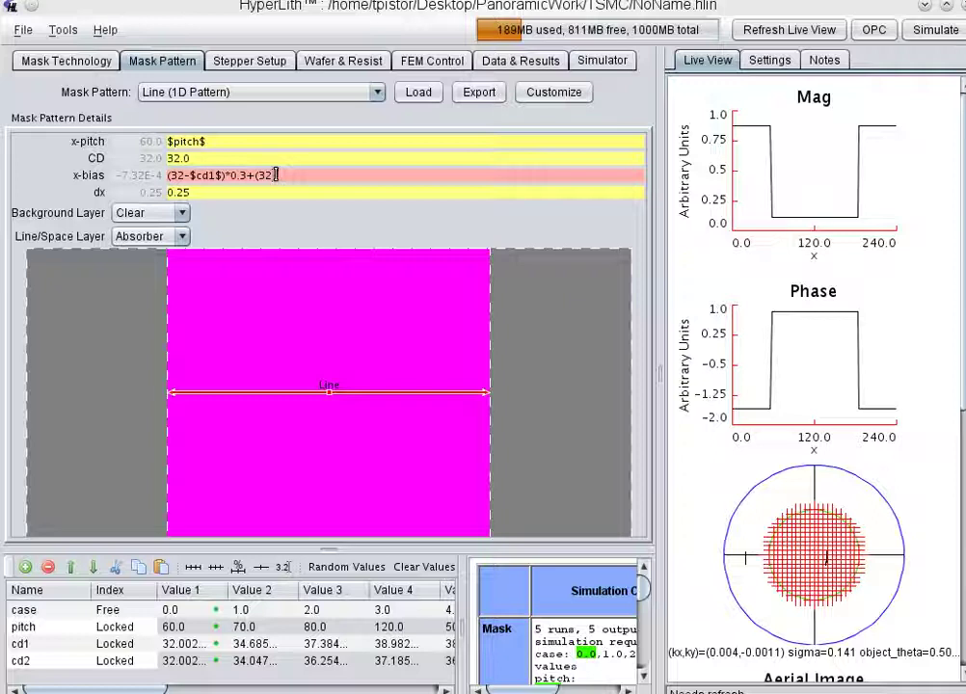
pyautogui.write('-$cd2')
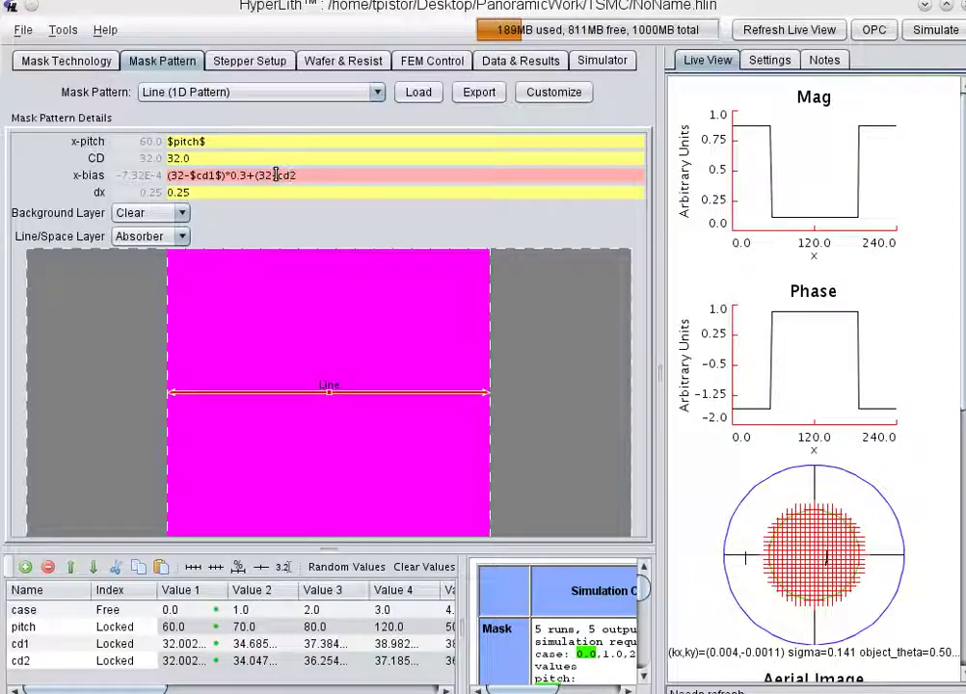
pyautogui.write(')*')
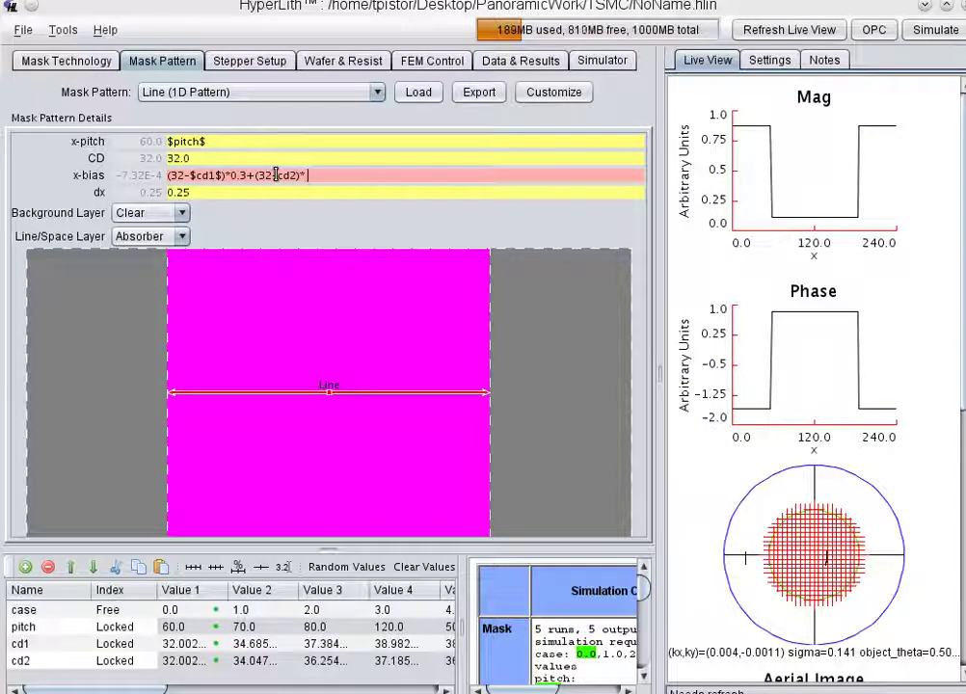
pyautogui.write('0.5')
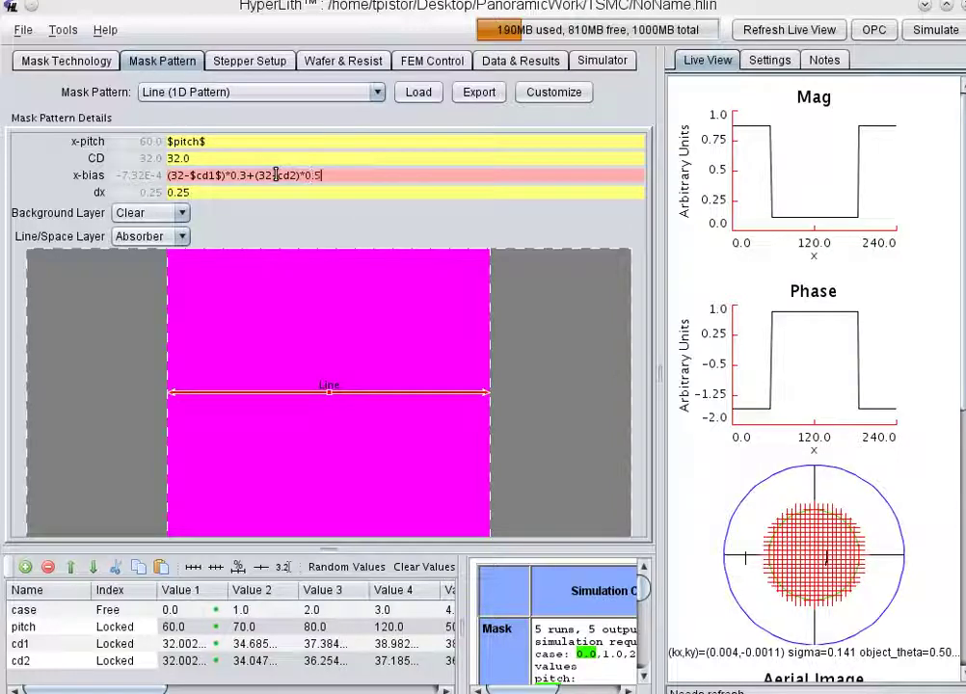
pyautogui.press('Return')
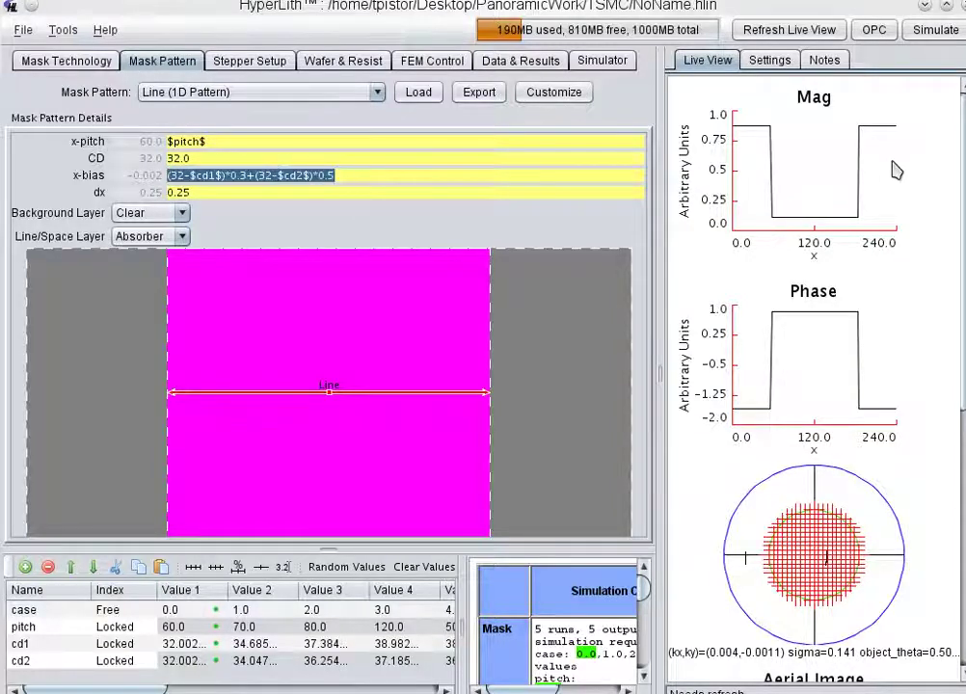
# Rerun the simulation and chart MT#0 line CD, now about 32.08–34.89 across cases.
pyautogui.click(935, 32)
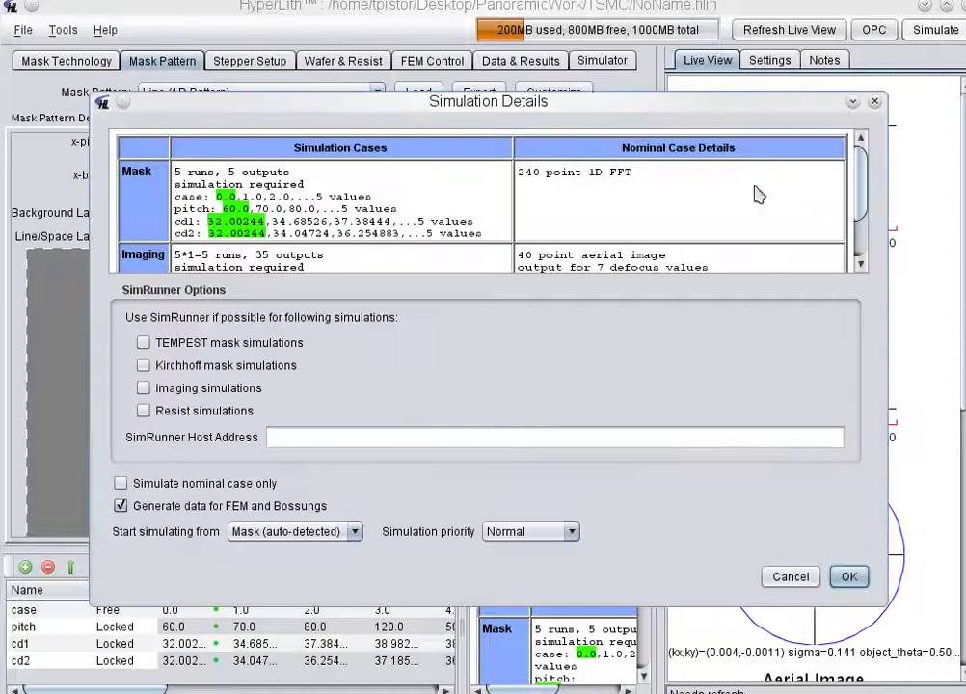
pyautogui.click(847, 576)
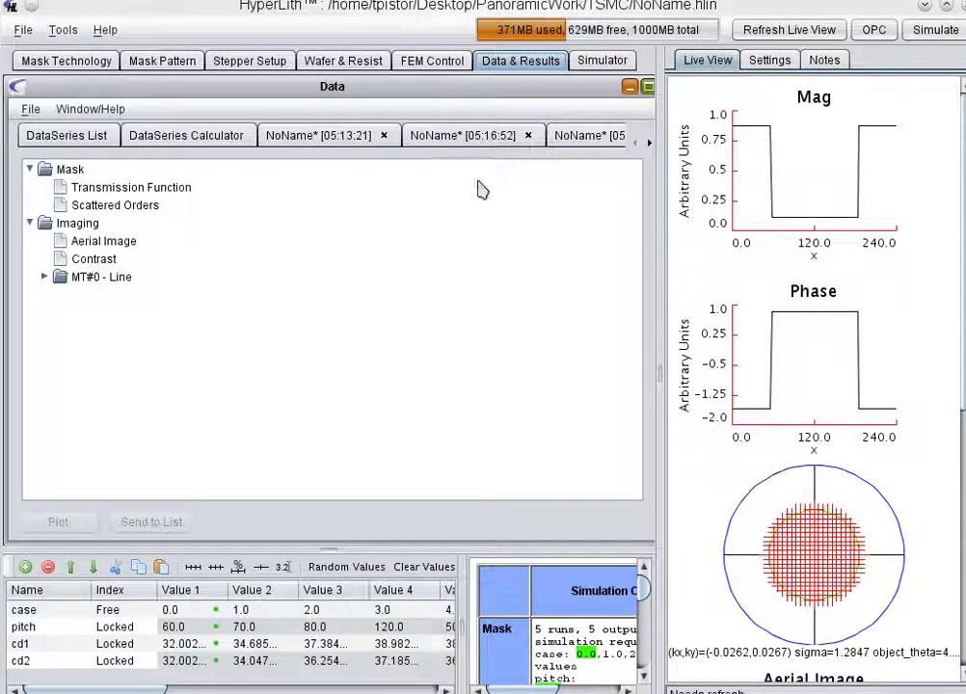
pyautogui.click(45, 277)
pyautogui.doubleClick(107, 314)
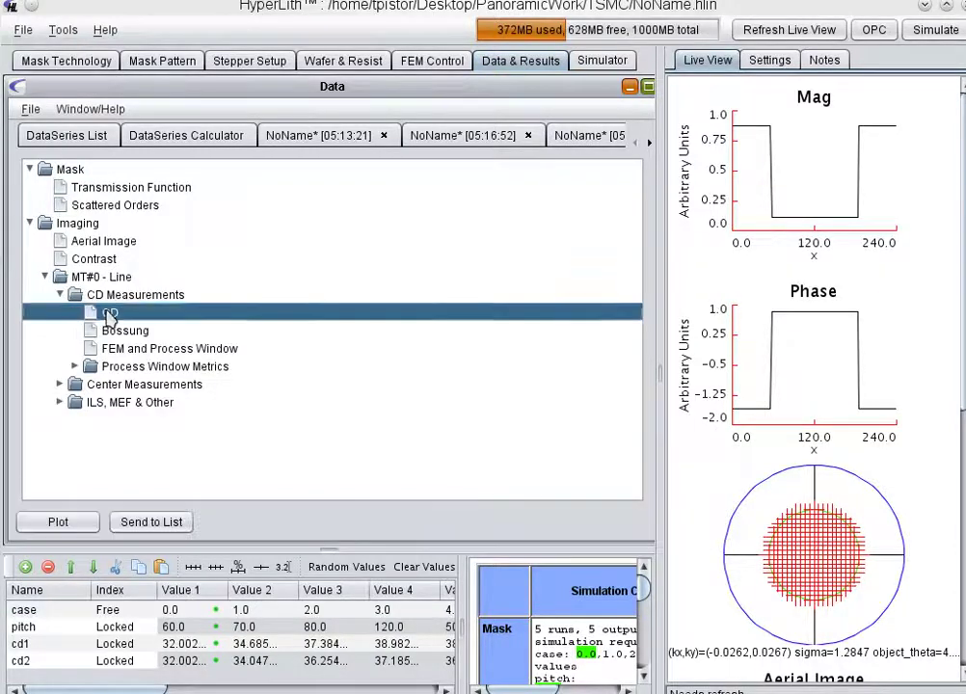
pyautogui.click(429, 434)
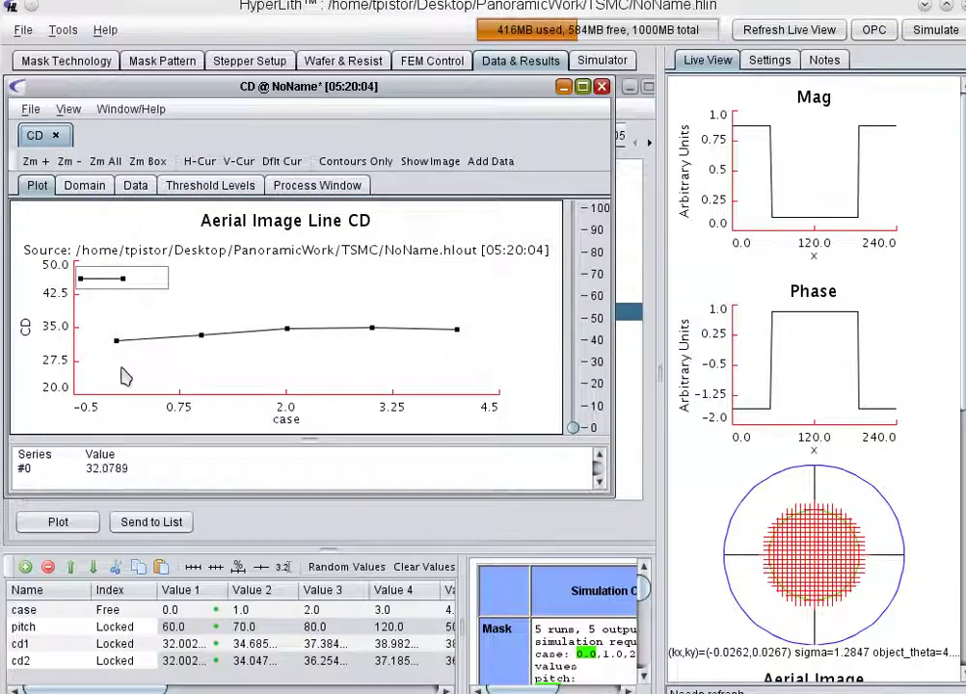
pyautogui.click(603, 87)
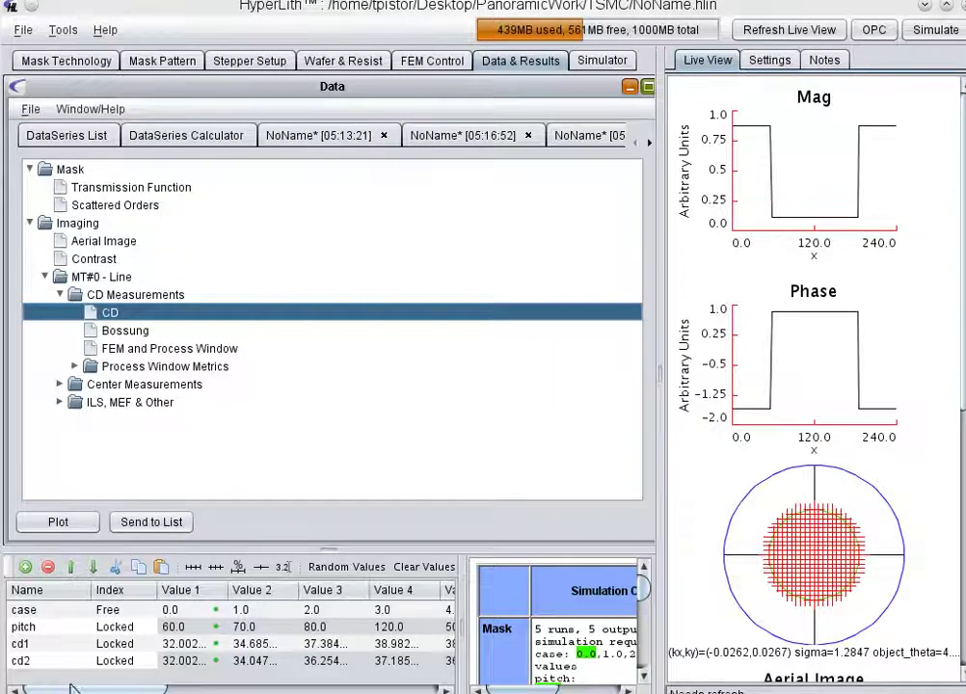
# Send the latest CD results to the series list and copy that series' data as text.
pyautogui.click(177, 521)
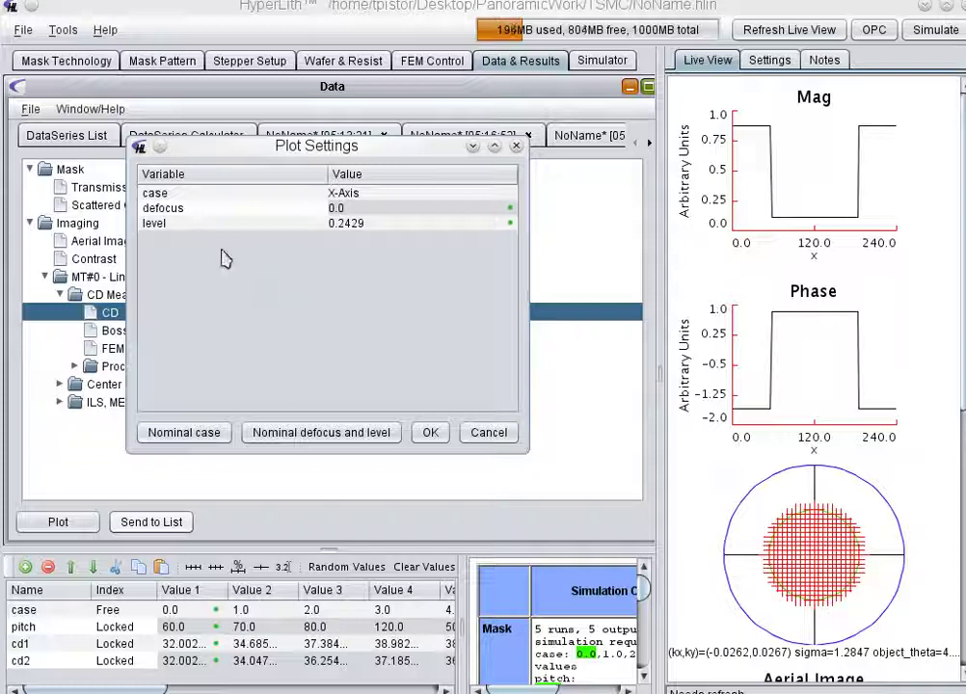
pyautogui.click(430, 432)
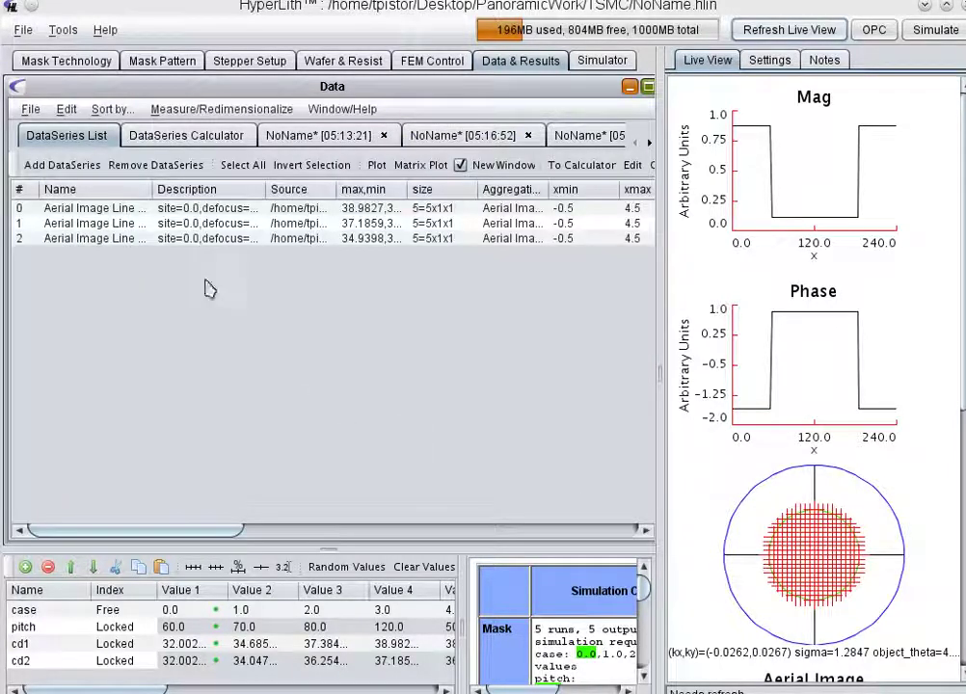
pyautogui.click(189, 238)
pyautogui.rightClick(193, 239)
pyautogui.click(241, 255)
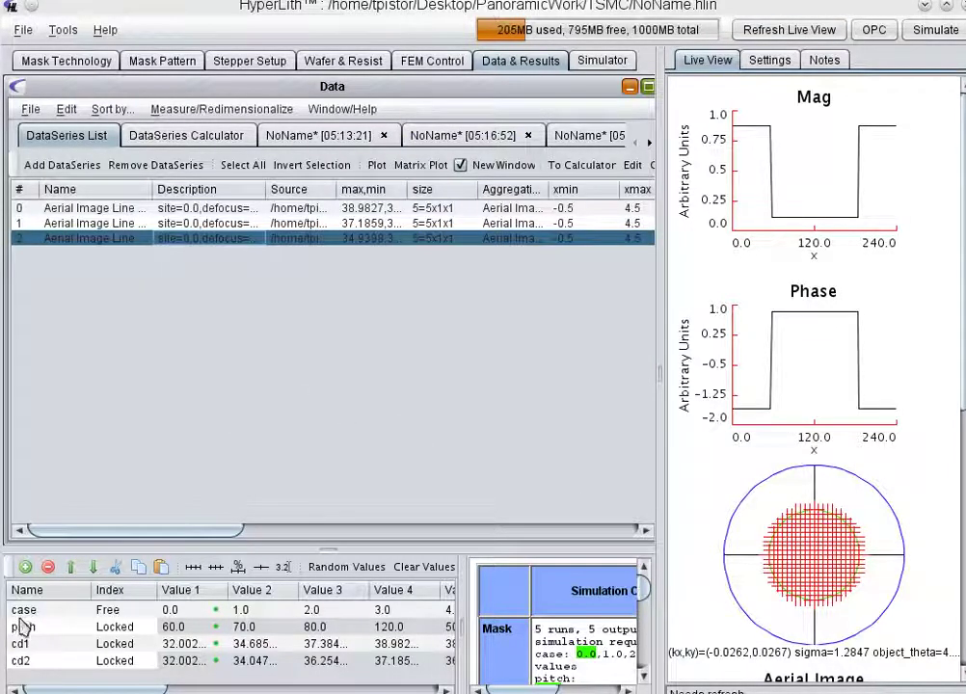
# Add a locked variable cd3 and paste in the copied CD values (32.002 to ~34.94).
pyautogui.click(25, 567)
pyautogui.click(28, 675)
pyautogui.write('c')
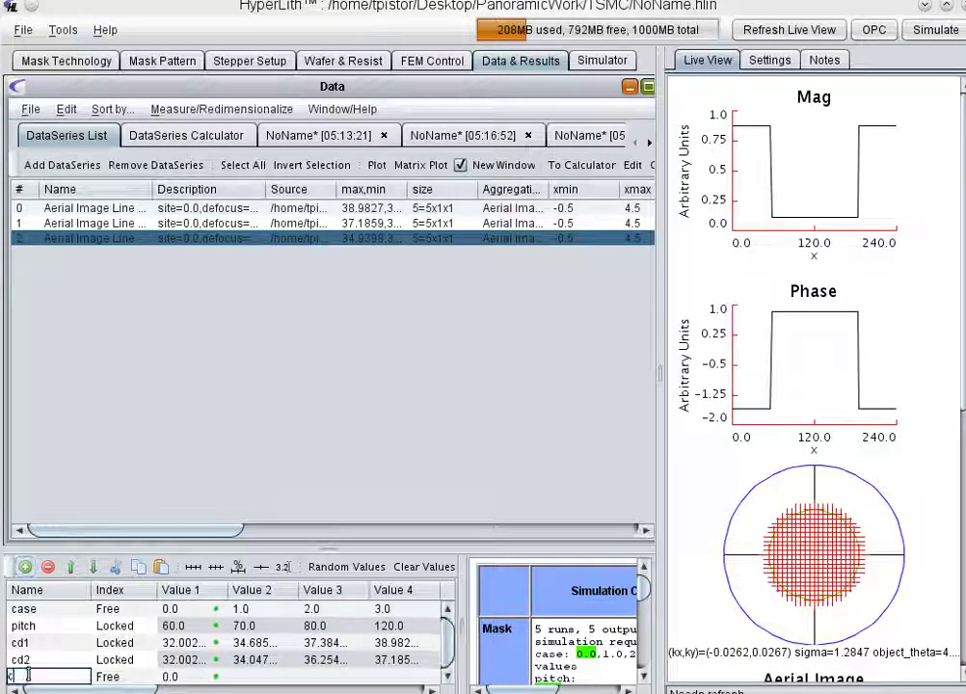
pyautogui.write('d3')
pyautogui.click(111, 676)
pyautogui.click(111, 690)
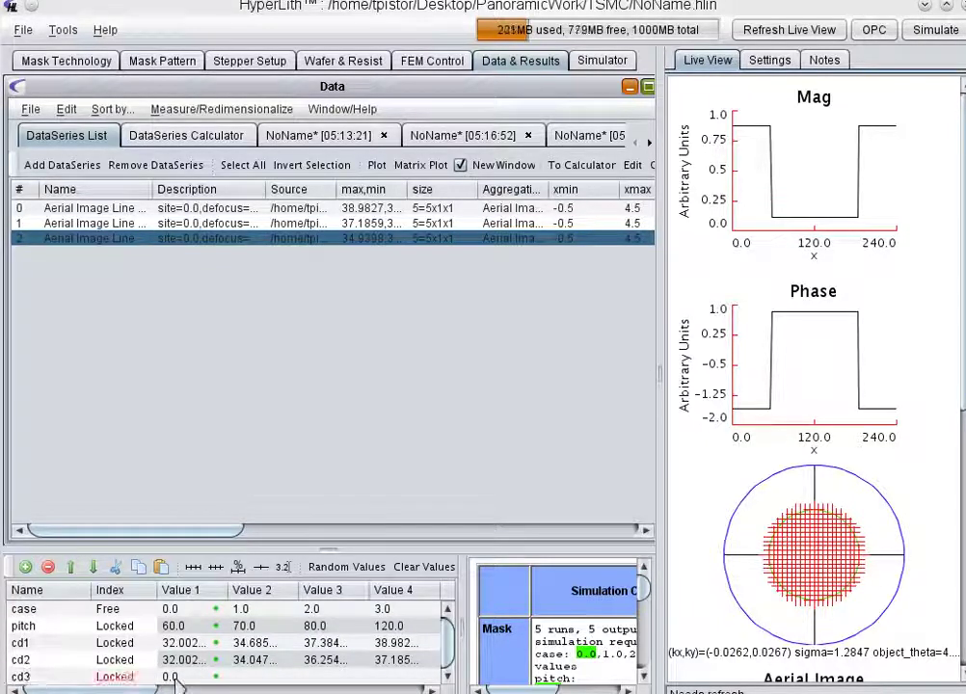
pyautogui.click(178, 678)
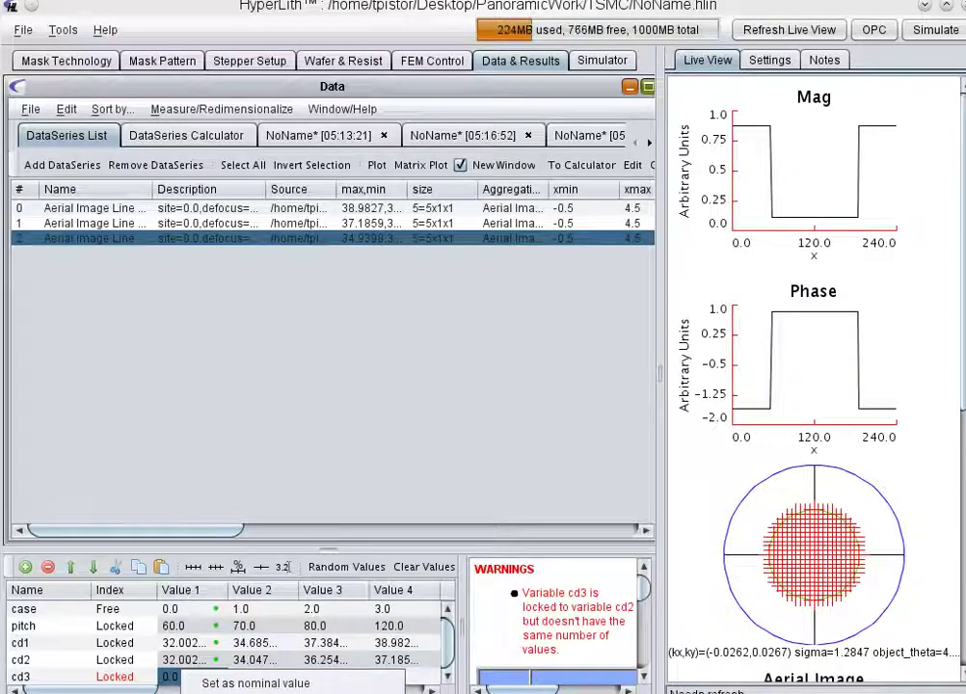
pyautogui.press('Return')
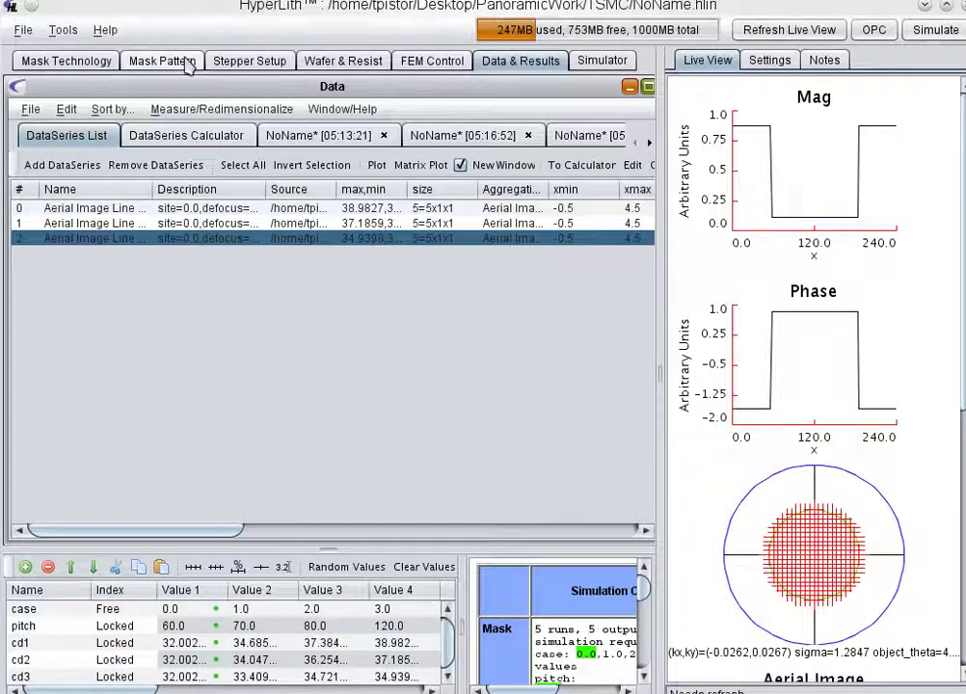
# Append +(32-$cd3$)*.75 to the Mask Pattern x-bias expression, making nominal bias -0.0038.
pyautogui.click(149, 57)
pyautogui.tripleClick(386, 172)
pyautogui.click(387, 173)
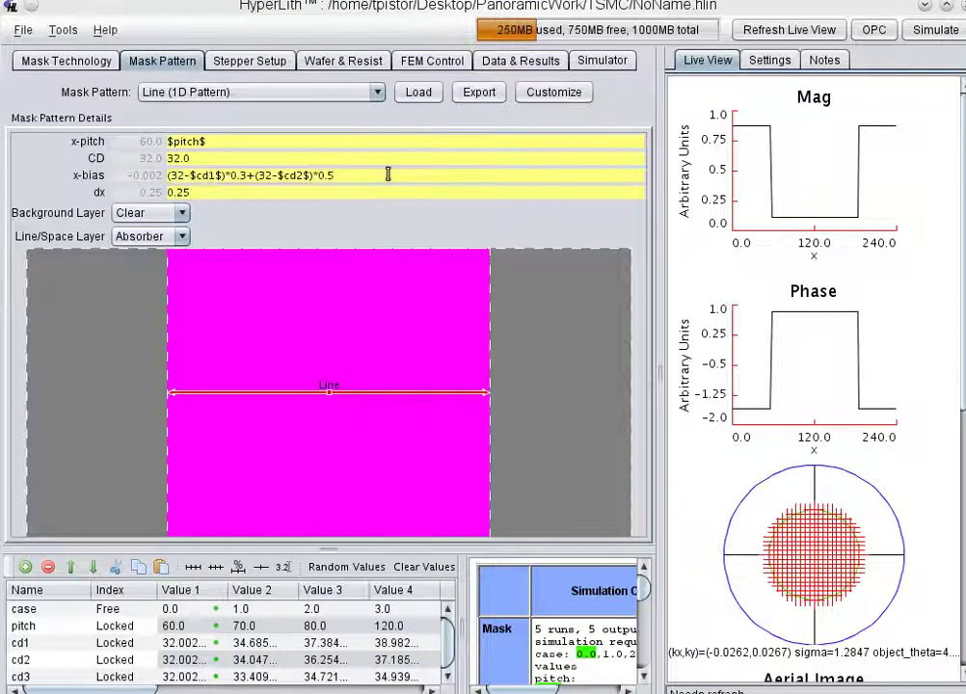
pyautogui.write('+')
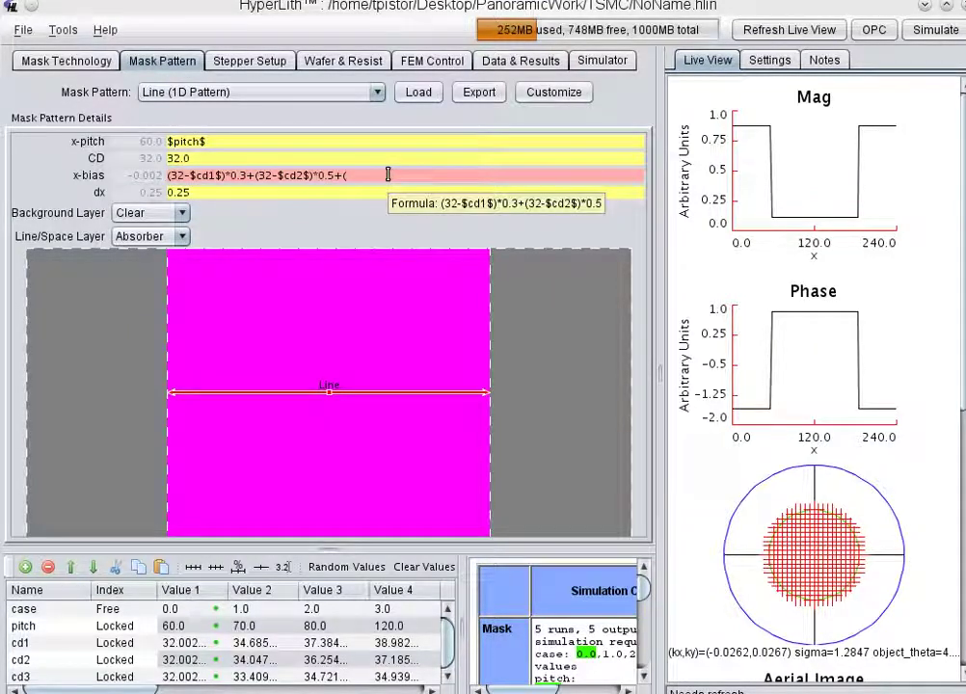
pyautogui.write('(32-')
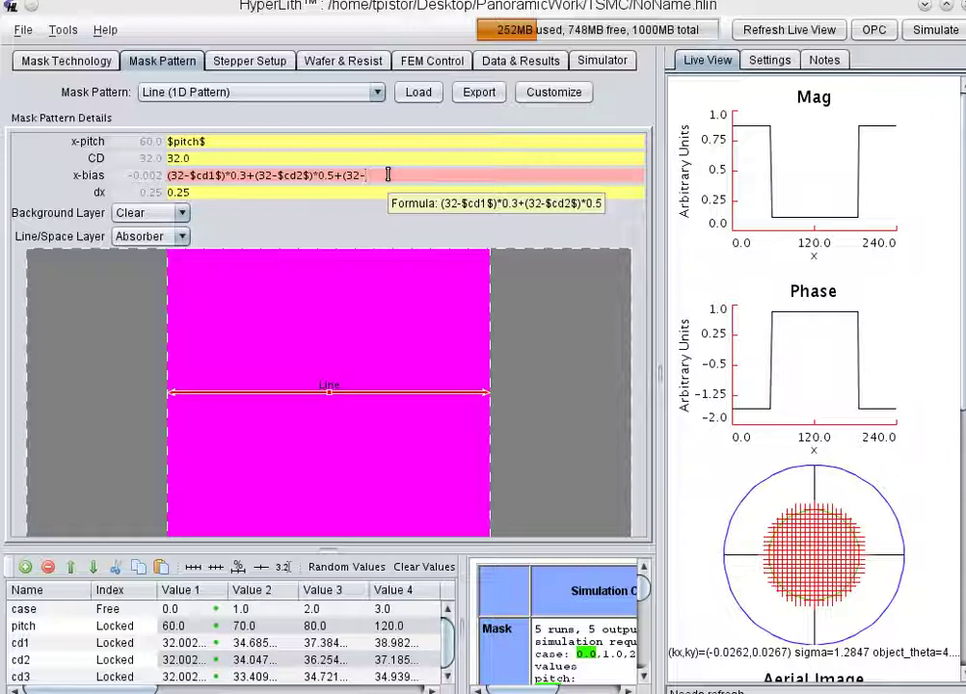
pyautogui.write('$cd3')
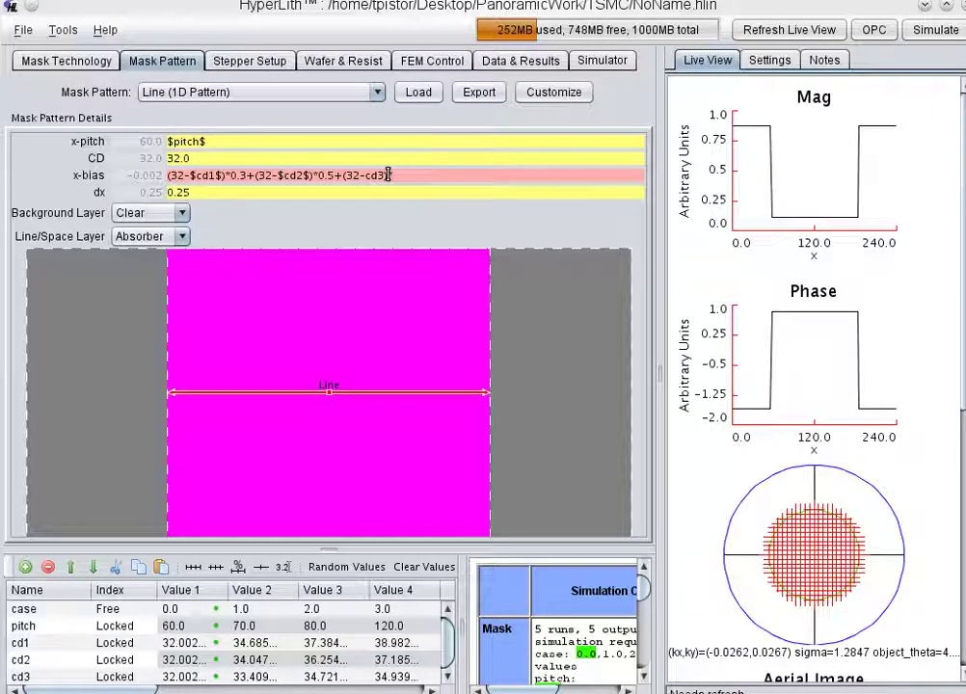
pyautogui.write('$')
pyautogui.write(')*.75')
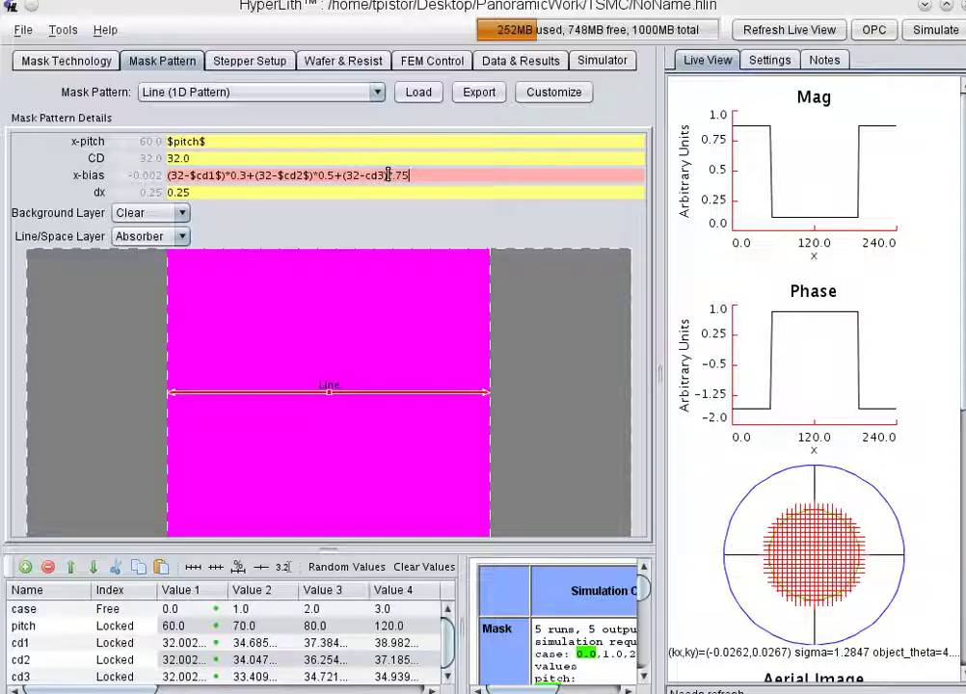
pyautogui.press('Return')
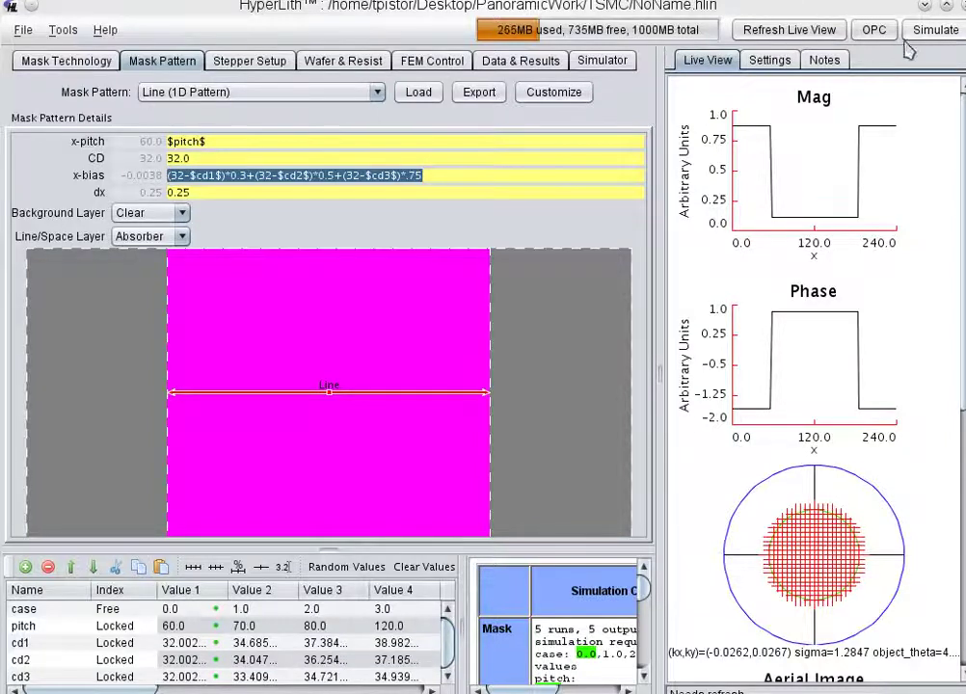
# Rerun with the three-term bias and chart MT#0 line CD, now flat around 32–33.
pyautogui.click(936, 30)
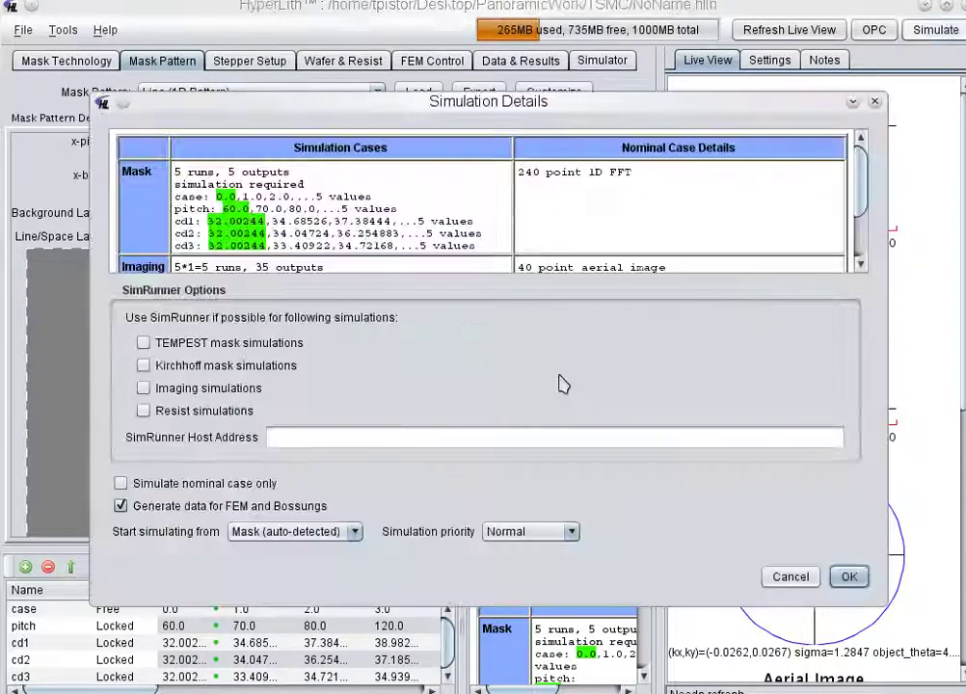
pyautogui.click(848, 576)
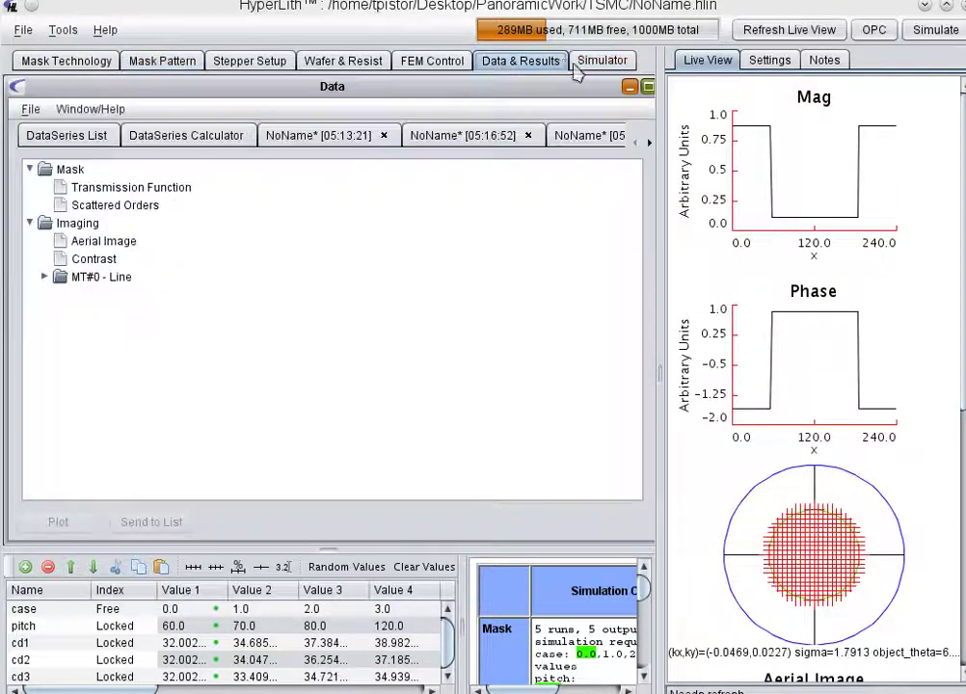
pyautogui.click(43, 278)
pyautogui.doubleClick(97, 312)
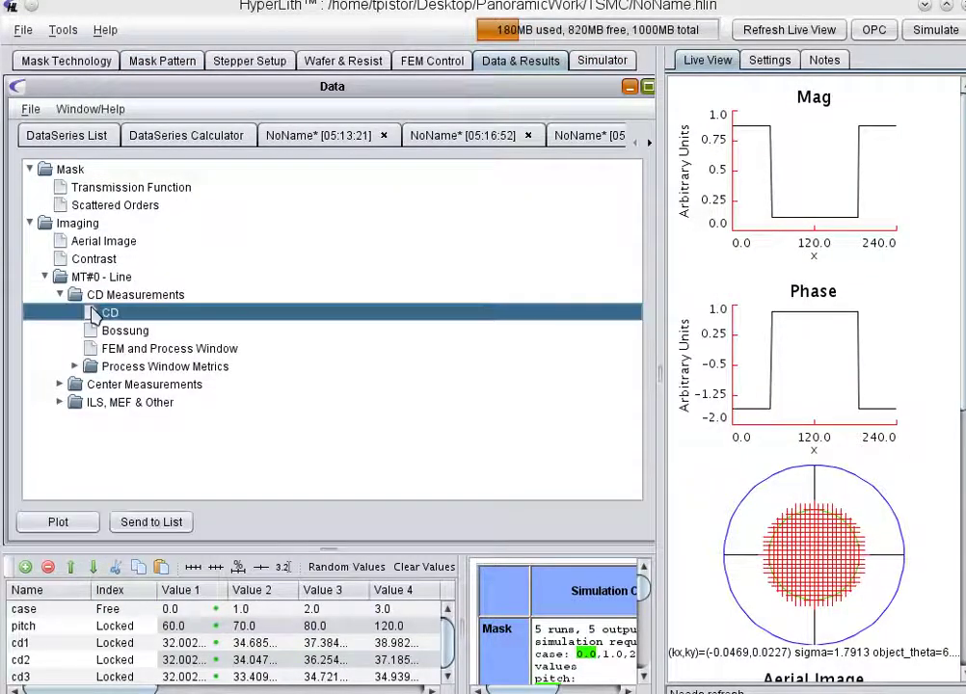
pyautogui.click(435, 428)
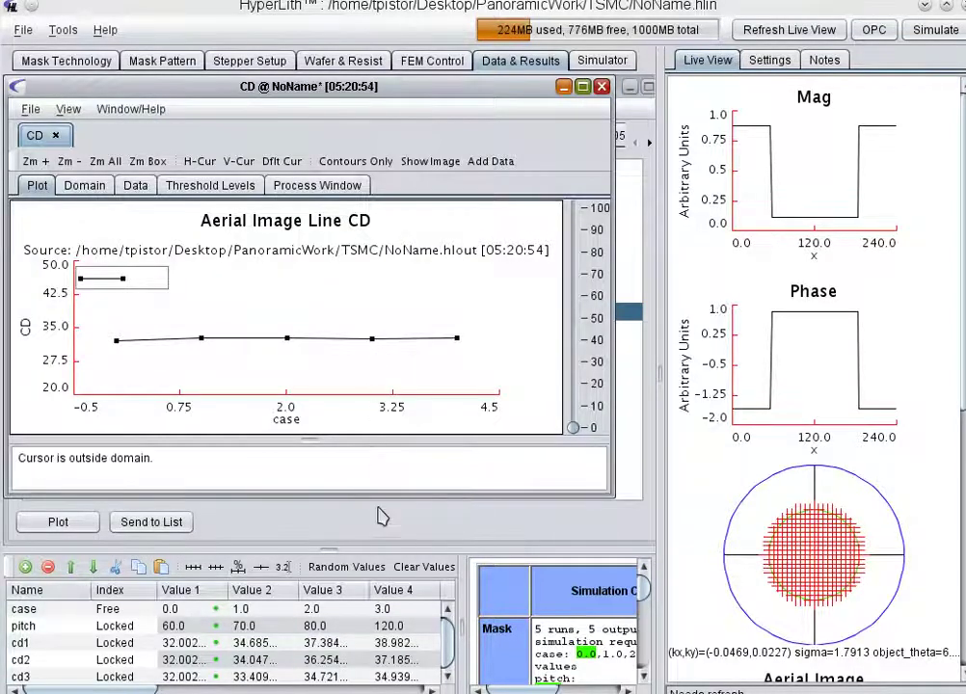
pyautogui.click(602, 86)
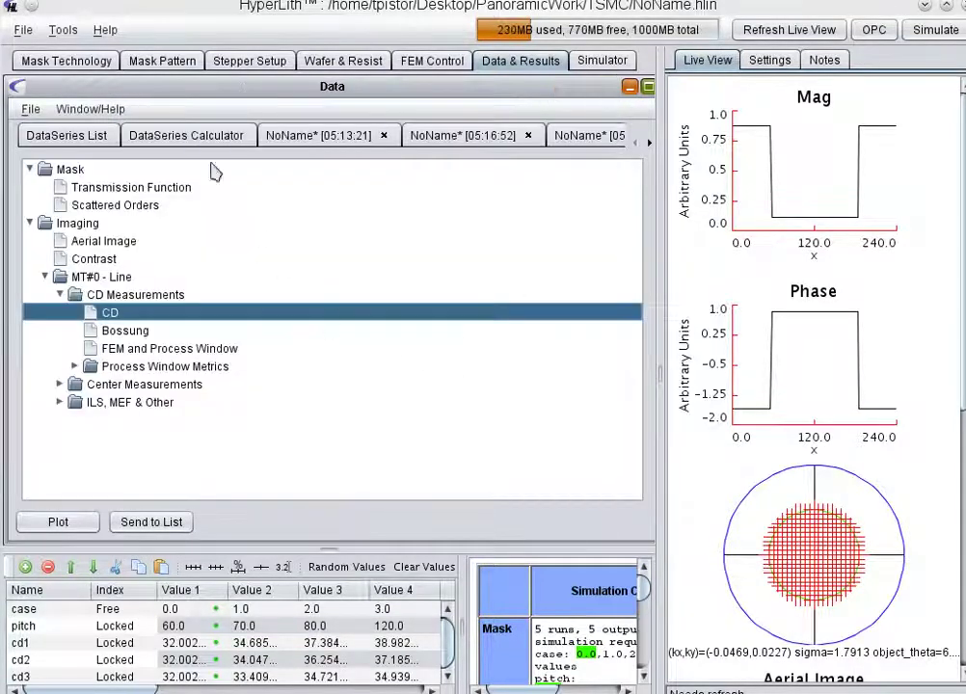
# Make case 1.0 (pitch 70), then case 2.0 (pitch 80), the nominal value.
pyautogui.click(160, 60)
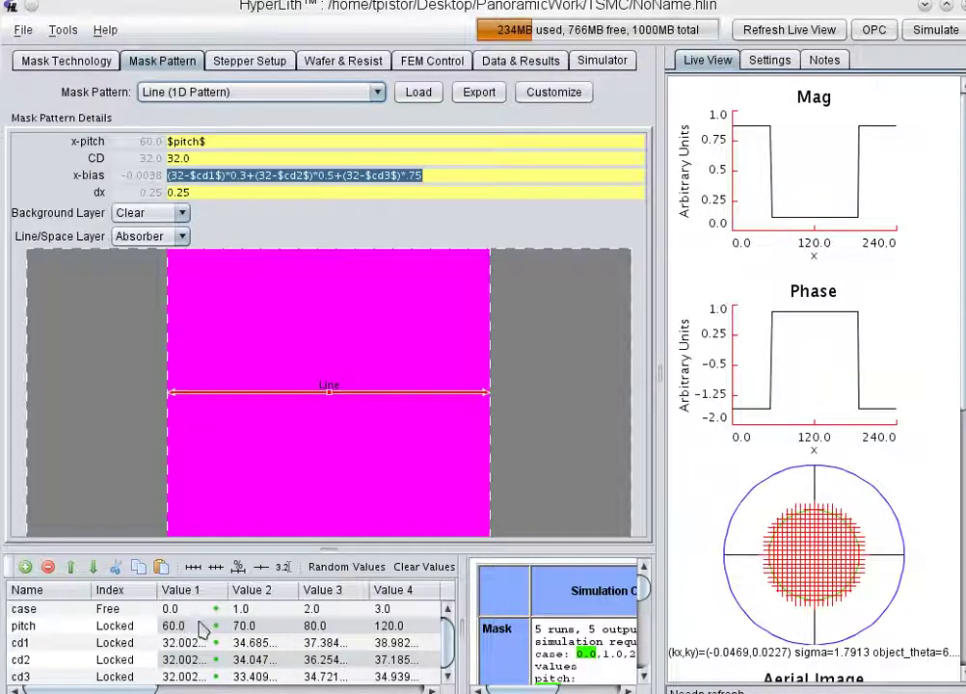
pyautogui.rightClick(248, 614)
pyautogui.click(274, 618)
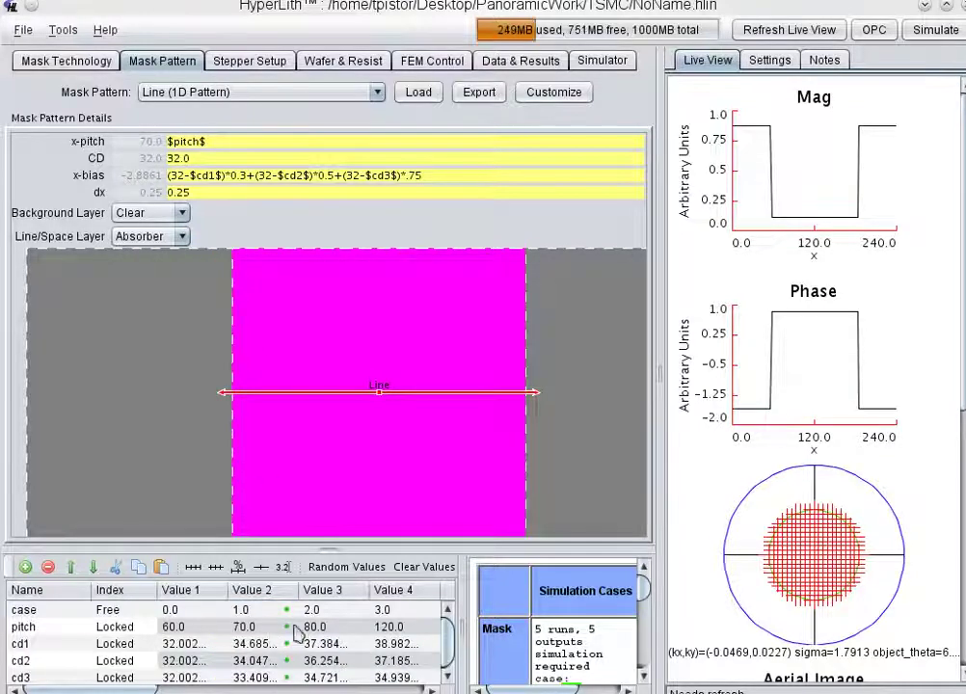
pyautogui.click(323, 610)
pyautogui.rightClick(337, 611)
pyautogui.click(345, 619)
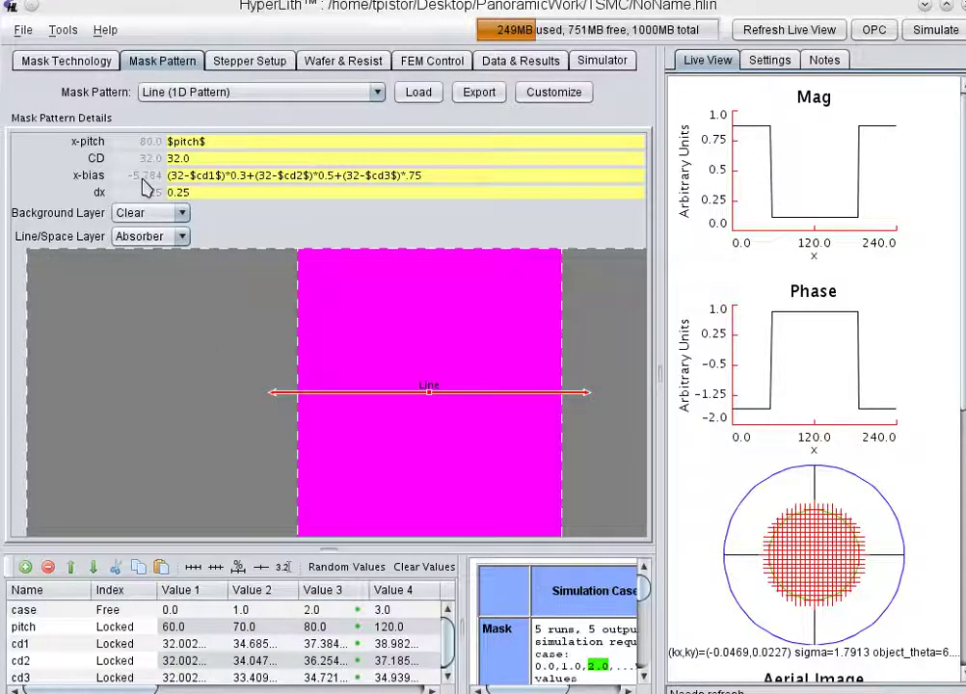
# Make case 3.0 (pitch 120), then case 4.0 (pitch 500) nominal, giving x-bias -6.4602.
pyautogui.click(393, 610)
pyautogui.rightClick(418, 613)
pyautogui.click(430, 620)
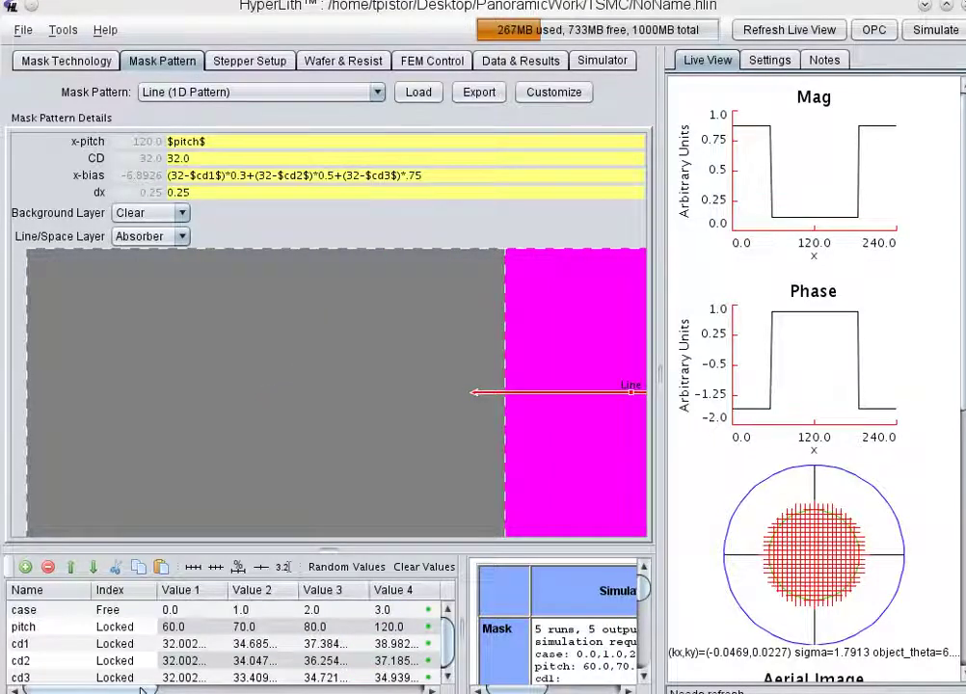
pyautogui.moveTo(130, 689)
pyautogui.mouseDown()
pyautogui.moveTo(181, 690)
pyautogui.moveTo(135, 690)
pyautogui.mouseUp()
pyautogui.click(401, 610)
pyautogui.rightClick(418, 617)
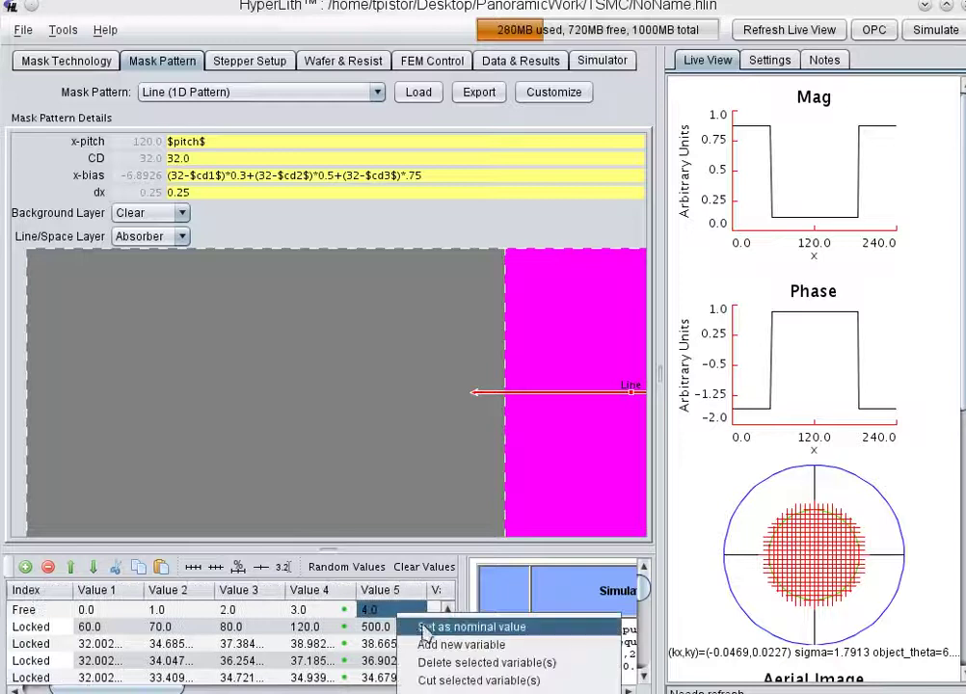
pyautogui.click(434, 626)
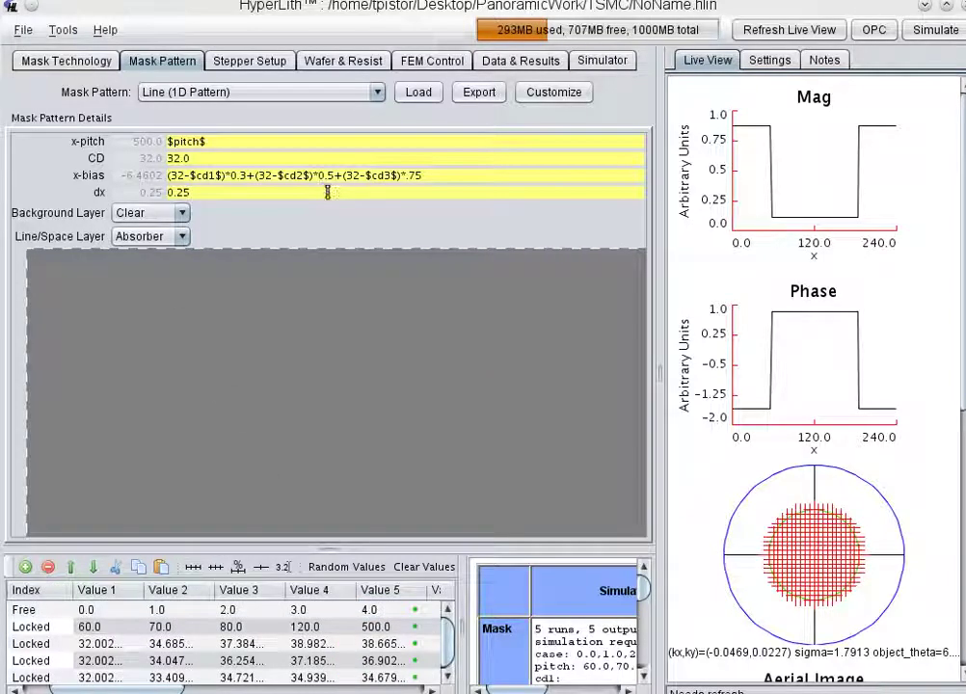